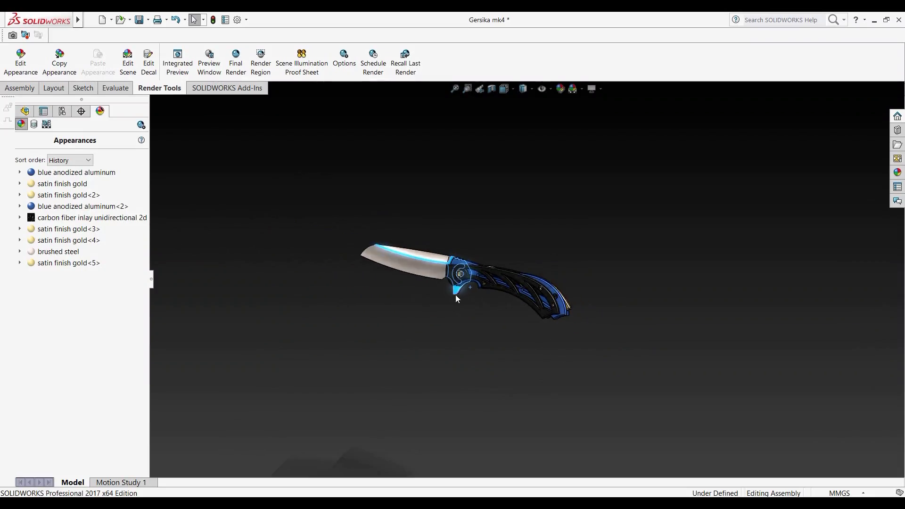
Step: Fold the Gersika mk4 blade closed into the handle, then swing it back fully open
{"action": "scroll", "coordinate": [455, 295], "scroll_direction": "down", "scroll_amount": 5}
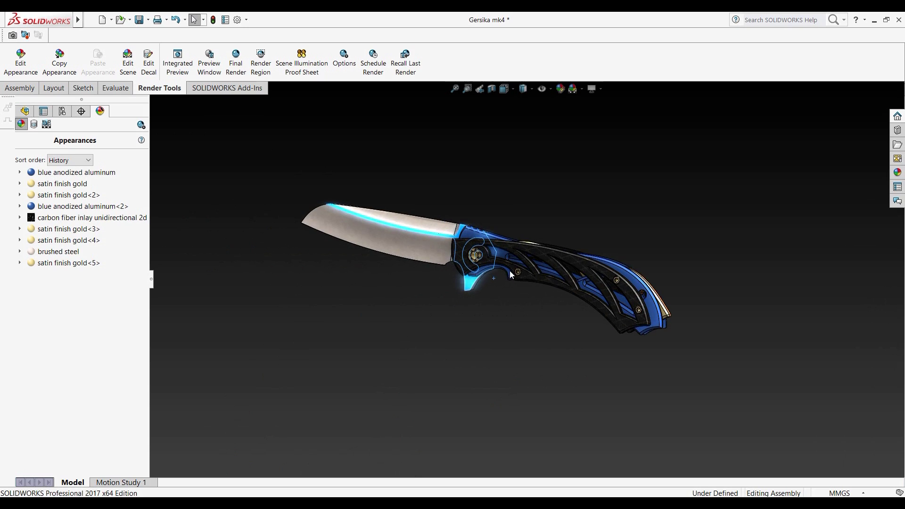
{"action": "left_click", "coordinate": [374, 209]}
{"action": "left_click_drag", "start_coordinate": [373, 207], "coordinate": [611, 308]}
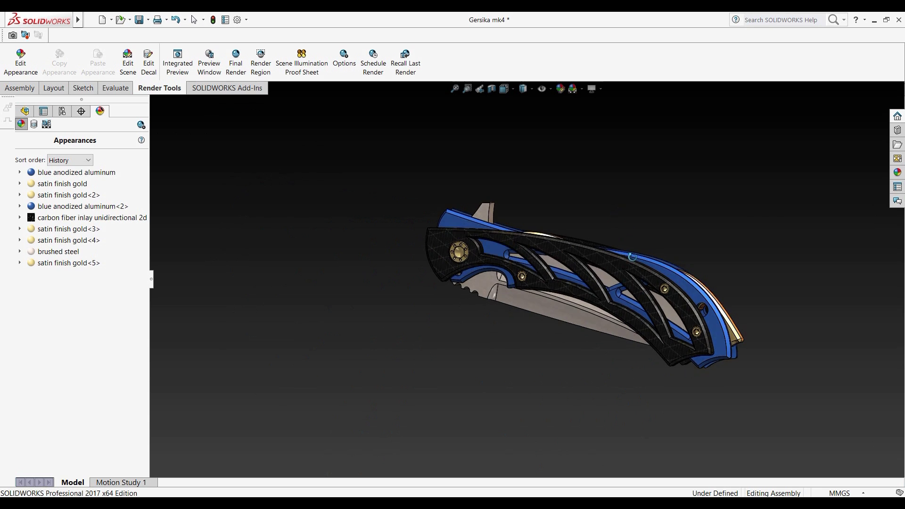
{"action": "middle_click_drag", "start_coordinate": [632, 257], "coordinate": [305, 358]}
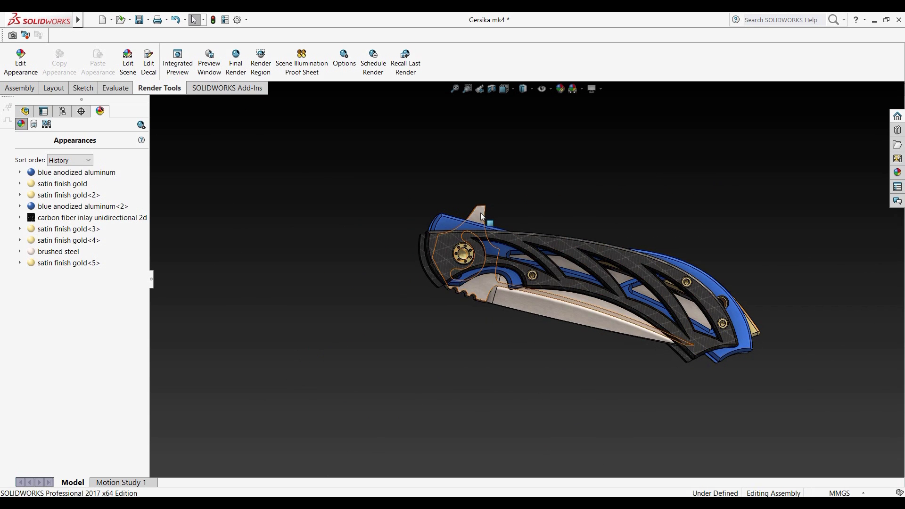
{"action": "left_click_drag", "start_coordinate": [481, 216], "coordinate": [363, 331]}
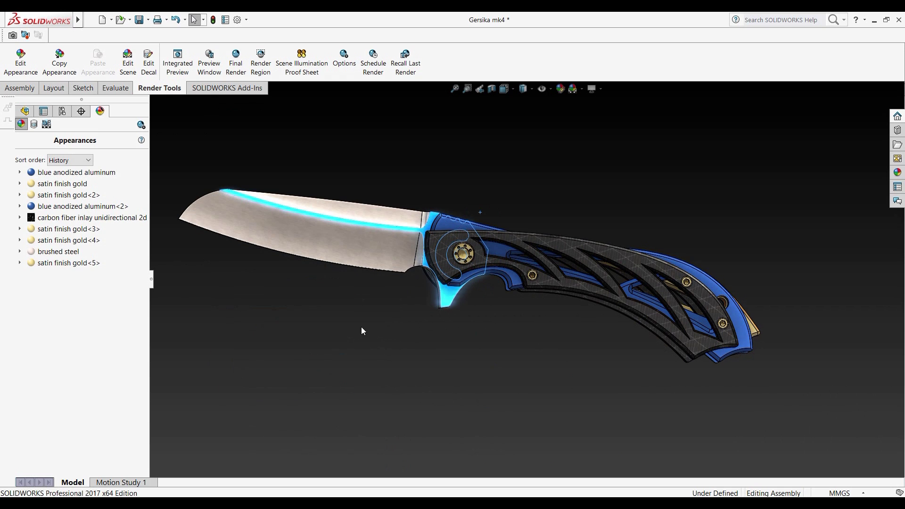
Step: Orbit and zoom around the knife for a close look at the blue liner near the pivot
{"action": "scroll", "coordinate": [482, 236], "scroll_direction": "up", "scroll_amount": 5}
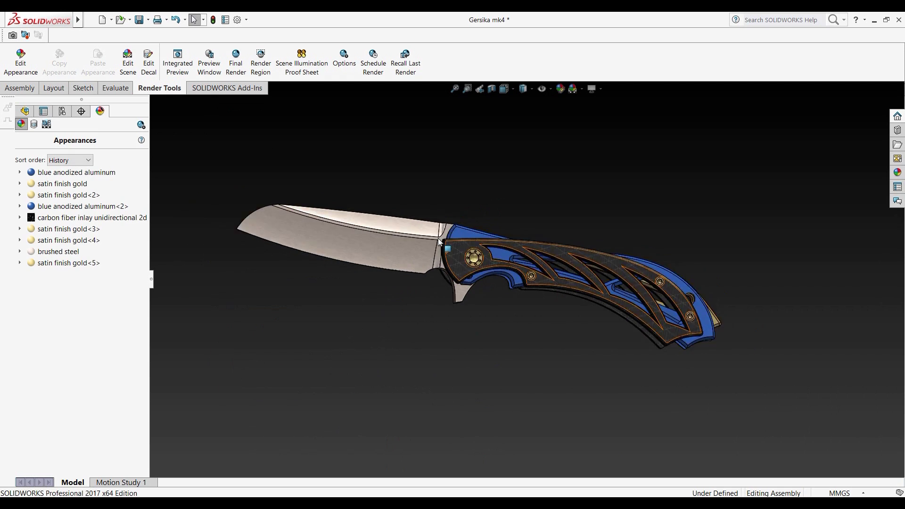
{"action": "scroll", "coordinate": [428, 268], "scroll_direction": "down", "scroll_amount": 3}
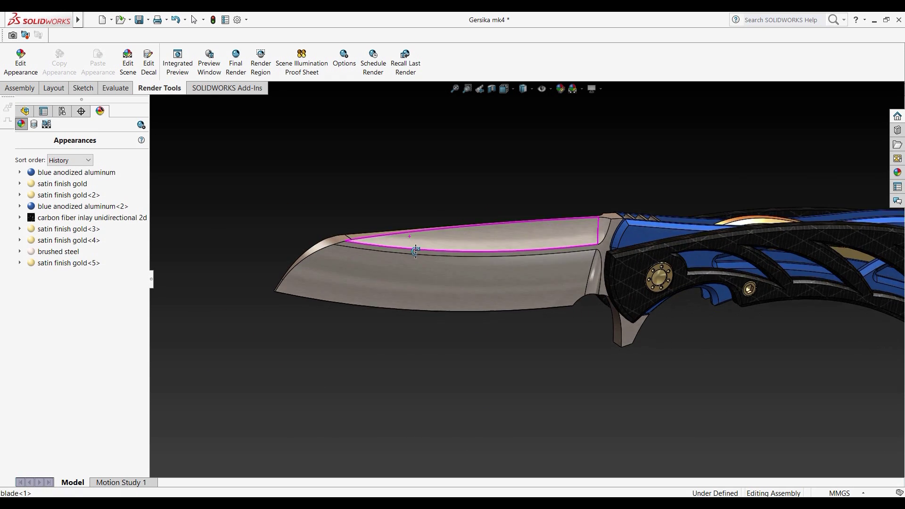
{"action": "middle_click_drag", "start_coordinate": [414, 246], "coordinate": [404, 327]}
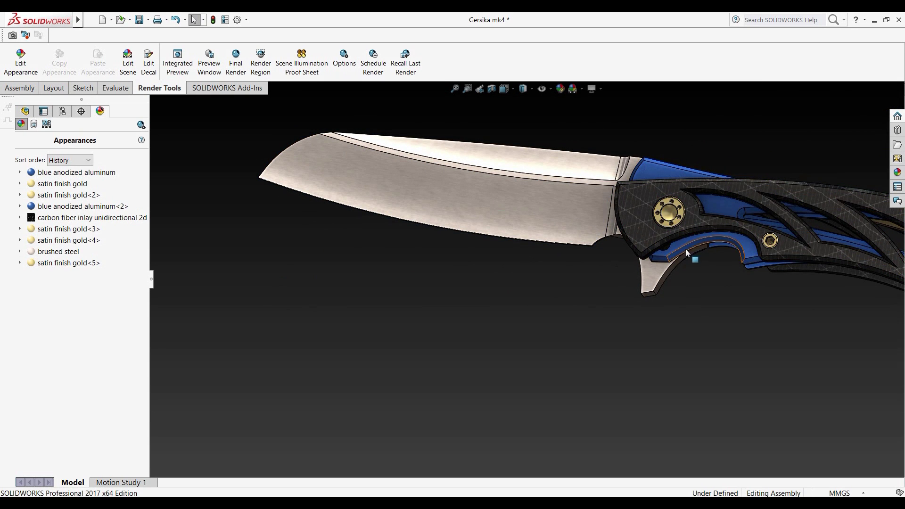
{"action": "middle_click_drag", "start_coordinate": [686, 248], "coordinate": [662, 248]}
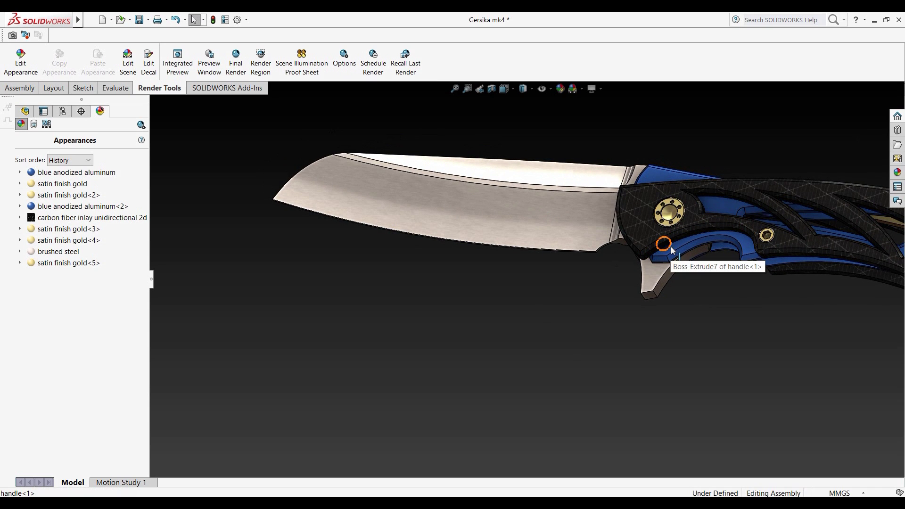
{"action": "middle_click_drag", "start_coordinate": [671, 247], "coordinate": [682, 278]}
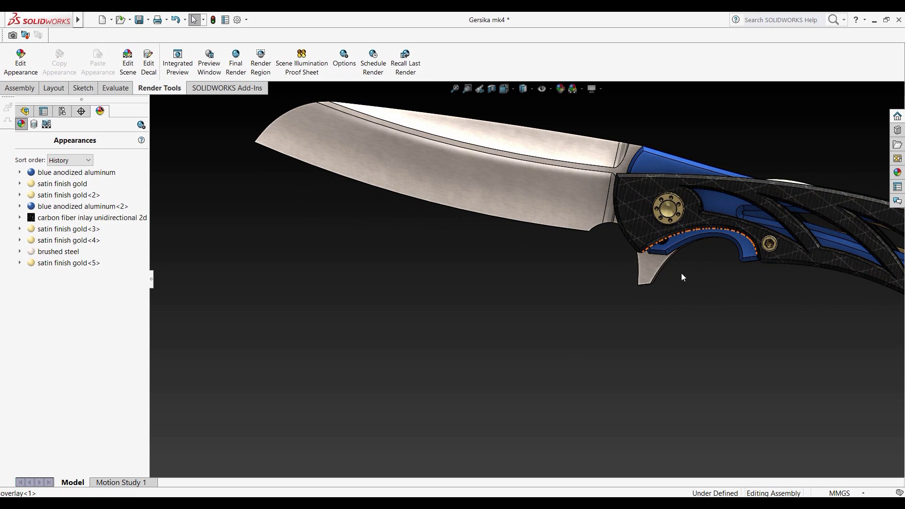
{"action": "scroll", "coordinate": [646, 291], "scroll_direction": "down", "scroll_amount": 10}
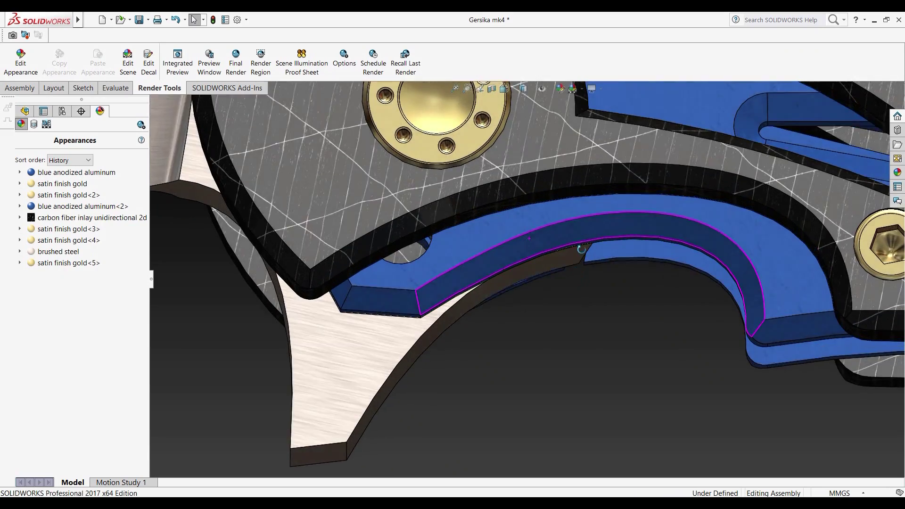
{"action": "middle_click_drag", "start_coordinate": [582, 248], "coordinate": [573, 245]}
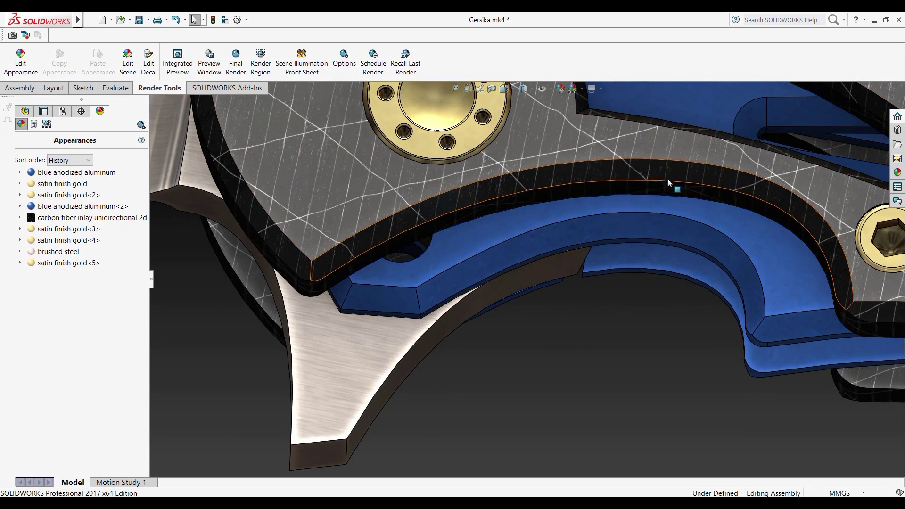
{"action": "scroll", "coordinate": [772, 241], "scroll_direction": "up", "scroll_amount": 5}
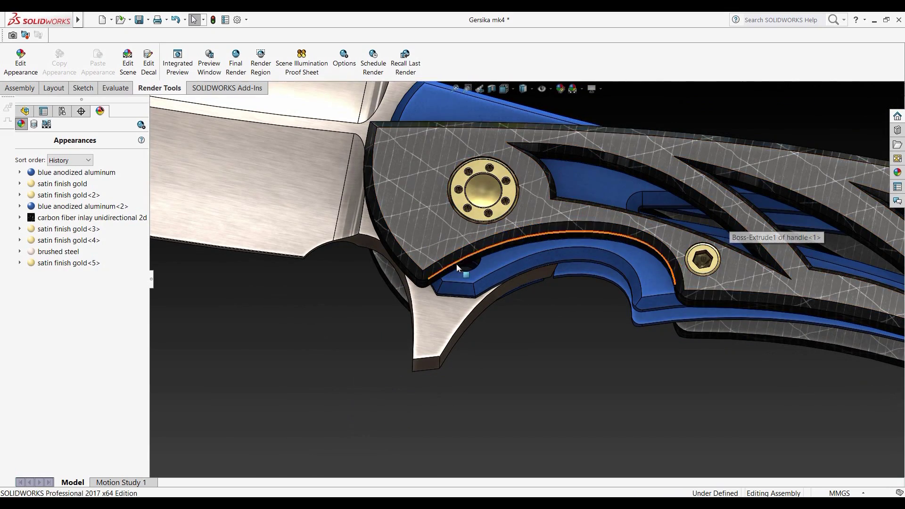
{"action": "scroll", "coordinate": [634, 228], "scroll_direction": "up", "scroll_amount": 8}
{"action": "middle_click_drag", "start_coordinate": [643, 228], "coordinate": [501, 238]}
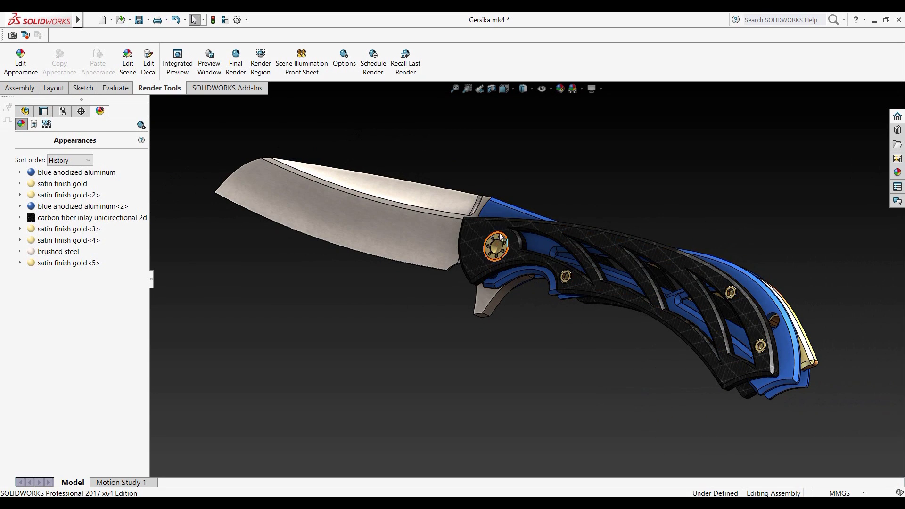
Step: Turn the knife to a flat side view, then fold the blade closed and open it again
{"action": "left_click", "coordinate": [472, 244]}
{"action": "middle_click_drag", "start_coordinate": [627, 282], "coordinate": [608, 296]}
{"action": "left_click", "coordinate": [680, 303]}
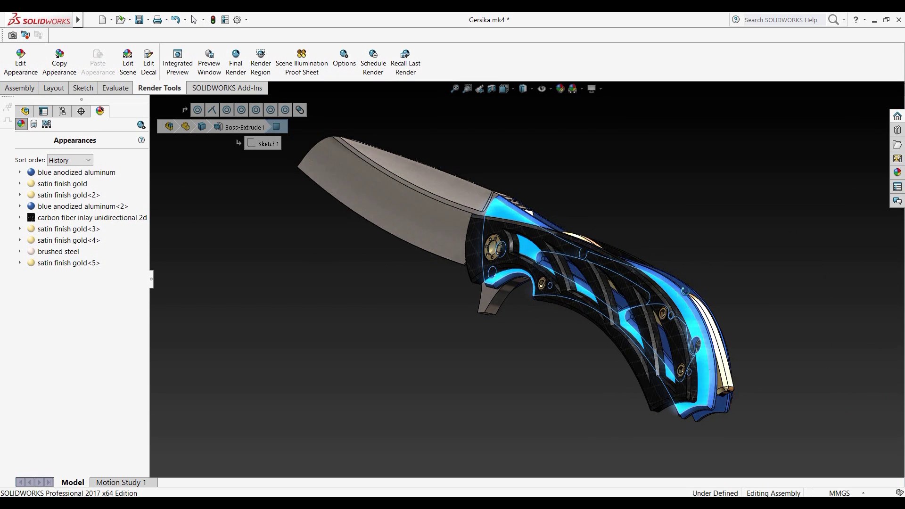
{"action": "mouse_move", "coordinate": [680, 303]}
{"action": "middle_mouse_down"}
{"action": "mouse_move", "coordinate": [629, 314]}
{"action": "mouse_move", "coordinate": [600, 297]}
{"action": "mouse_move", "coordinate": [656, 256]}
{"action": "mouse_move", "coordinate": [681, 282]}
{"action": "middle_mouse_up"}
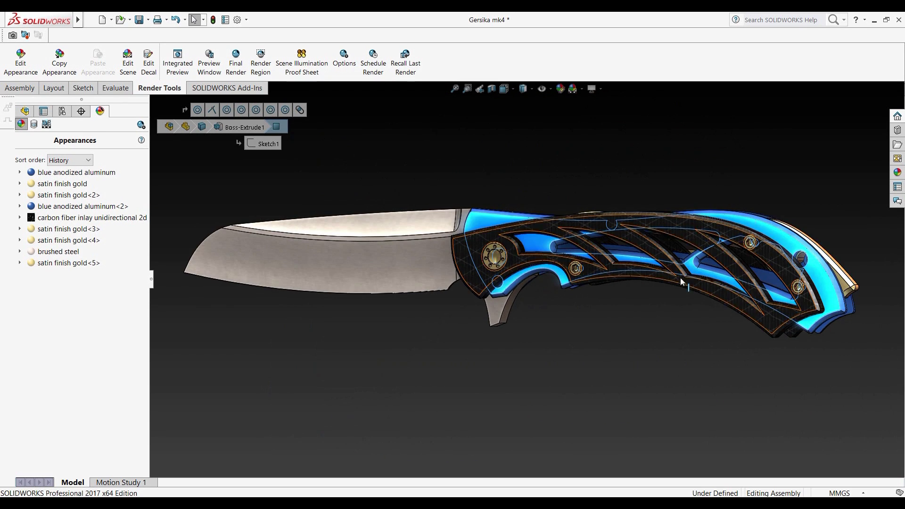
{"action": "left_click", "coordinate": [707, 357]}
{"action": "middle_click_drag", "start_coordinate": [706, 357], "coordinate": [714, 249]}
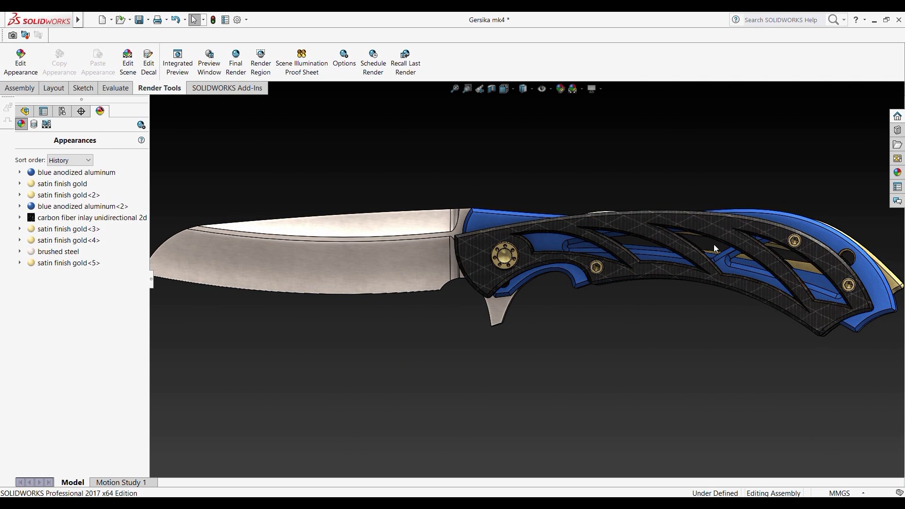
{"action": "left_click_drag", "start_coordinate": [404, 229], "coordinate": [369, 141]}
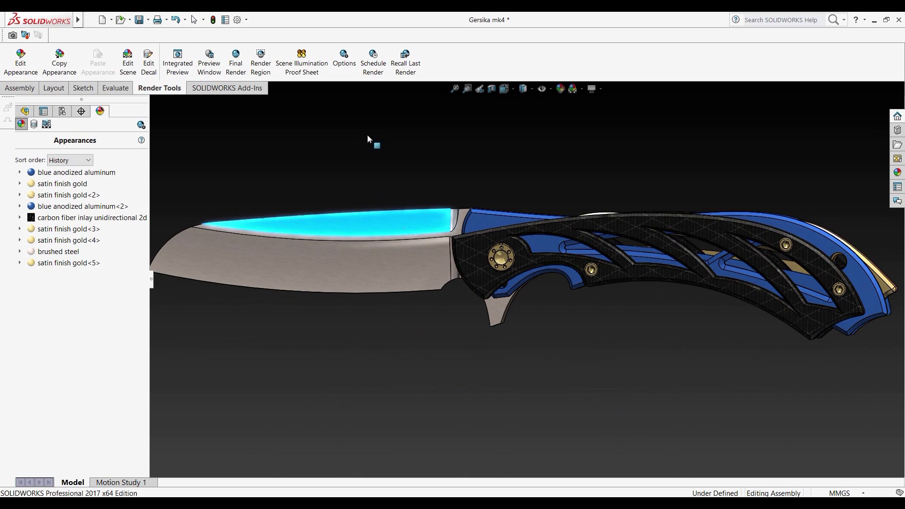
{"action": "middle_click_drag", "start_coordinate": [589, 264], "coordinate": [633, 294]}
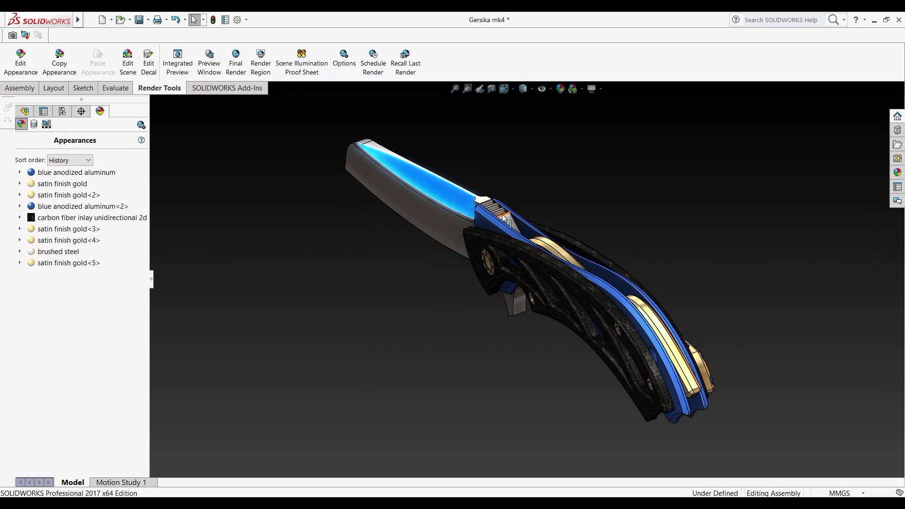
Step: View the handle layers and backspacer edge-on, then swing the blade partway closed
{"action": "middle_click_drag", "start_coordinate": [524, 237], "coordinate": [655, 288]}
{"action": "scroll", "coordinate": [681, 368], "scroll_direction": "up", "scroll_amount": 8}
{"action": "scroll", "coordinate": [486, 297], "scroll_direction": "down", "scroll_amount": 12}
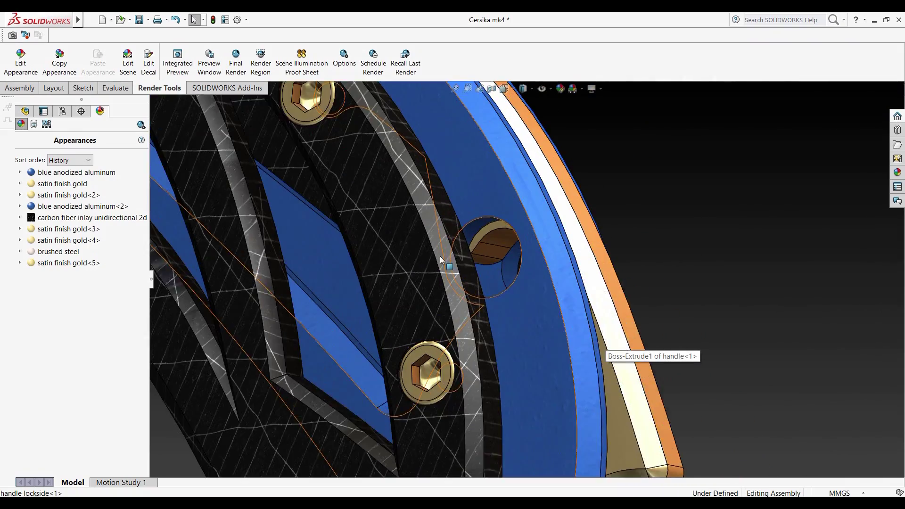
{"action": "middle_click_drag", "start_coordinate": [501, 248], "coordinate": [534, 304]}
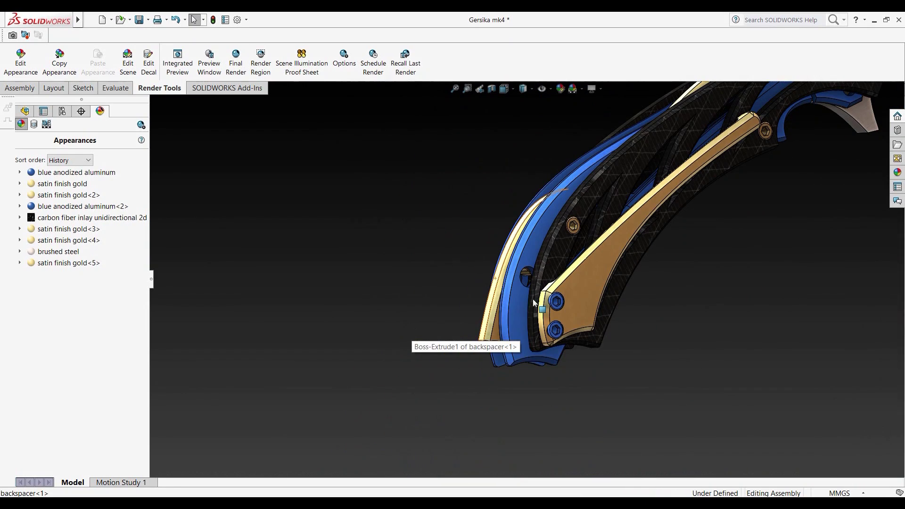
{"action": "scroll", "coordinate": [673, 218], "scroll_direction": "up", "scroll_amount": 5}
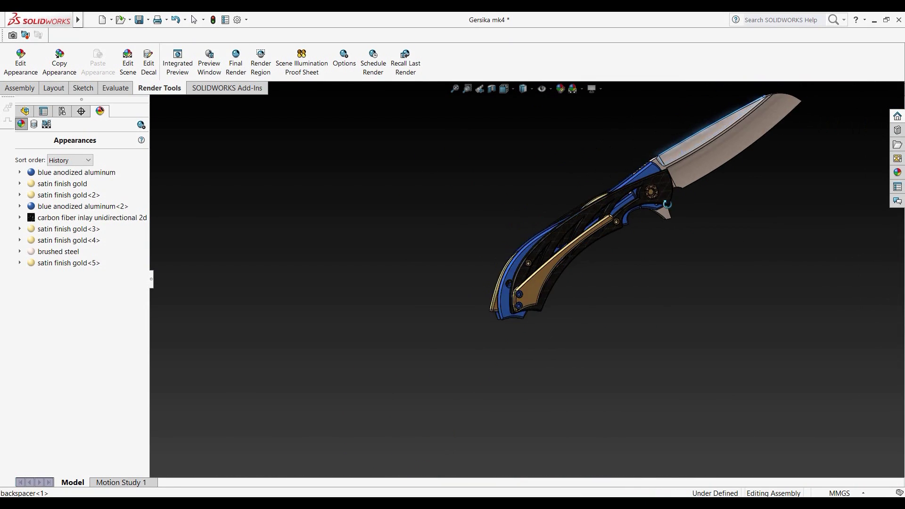
{"action": "scroll", "coordinate": [646, 197], "scroll_direction": "down", "scroll_amount": 3}
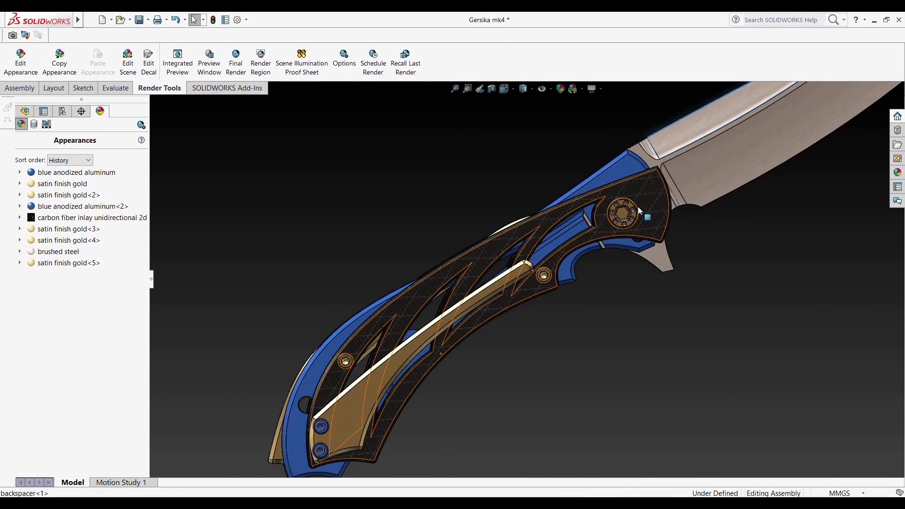
{"action": "middle_click_drag", "start_coordinate": [646, 197], "coordinate": [593, 288]}
{"action": "scroll", "coordinate": [660, 309], "scroll_direction": "up", "scroll_amount": 3}
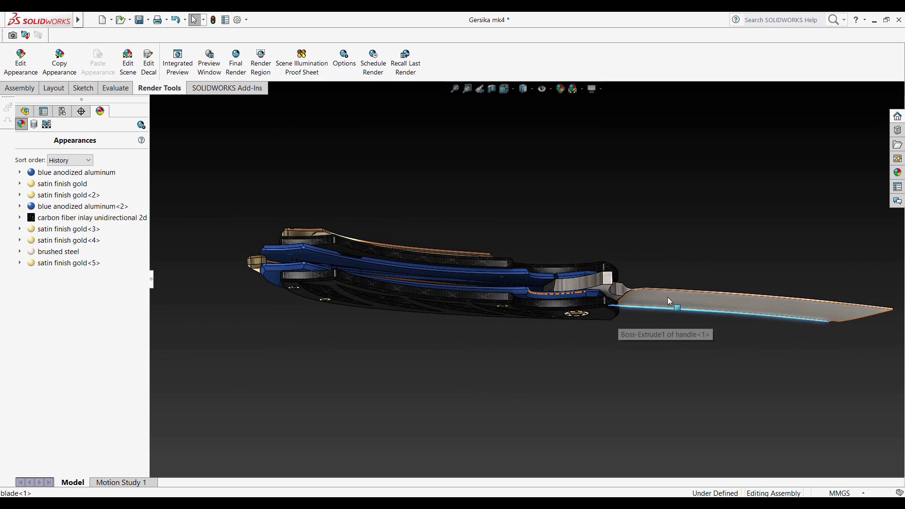
{"action": "left_click_drag", "start_coordinate": [667, 297], "coordinate": [513, 258]}
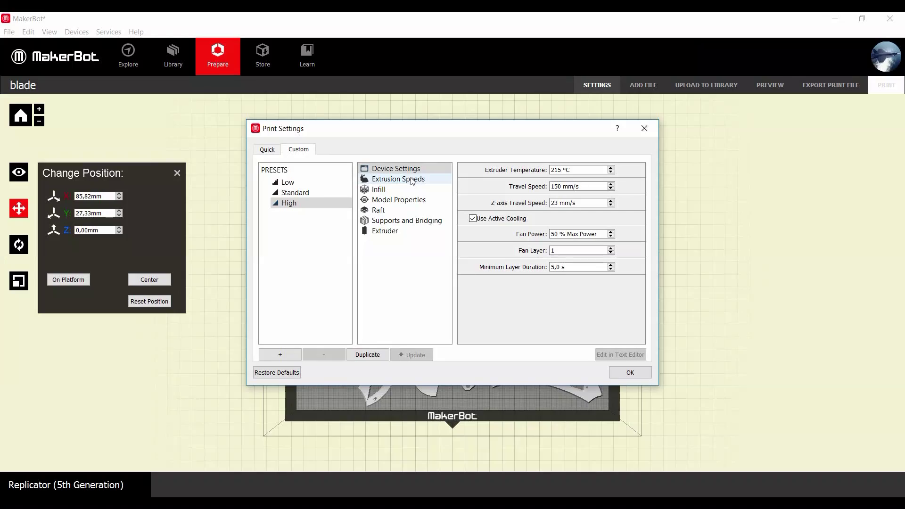
Step: Review the High preset's extrusion speeds, then show its infill settings (60 % density, linear pattern)
{"action": "left_click", "coordinate": [404, 180]}
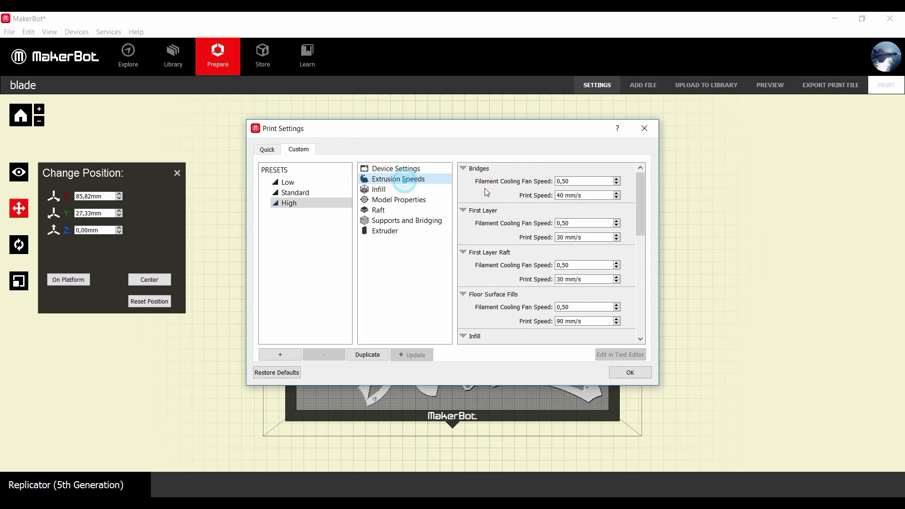
{"action": "left_click_drag", "start_coordinate": [636, 209], "coordinate": [599, 277]}
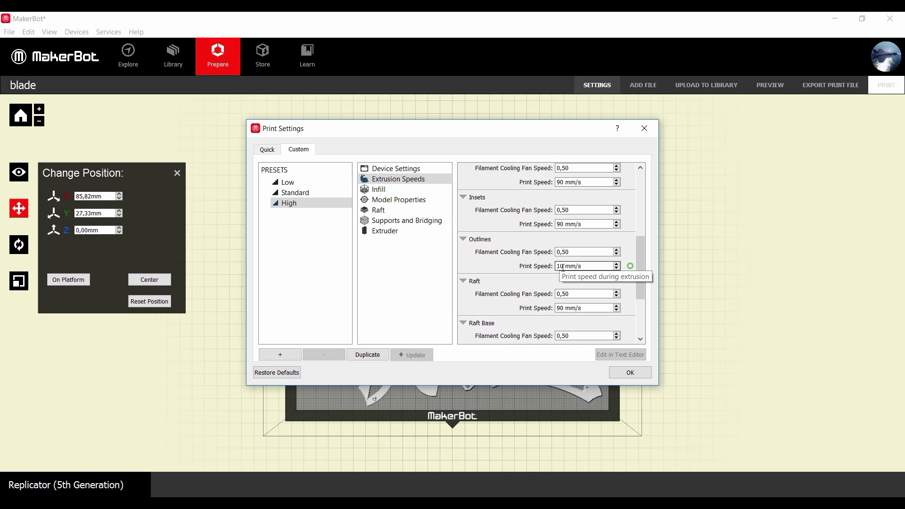
{"action": "left_click", "coordinate": [379, 194]}
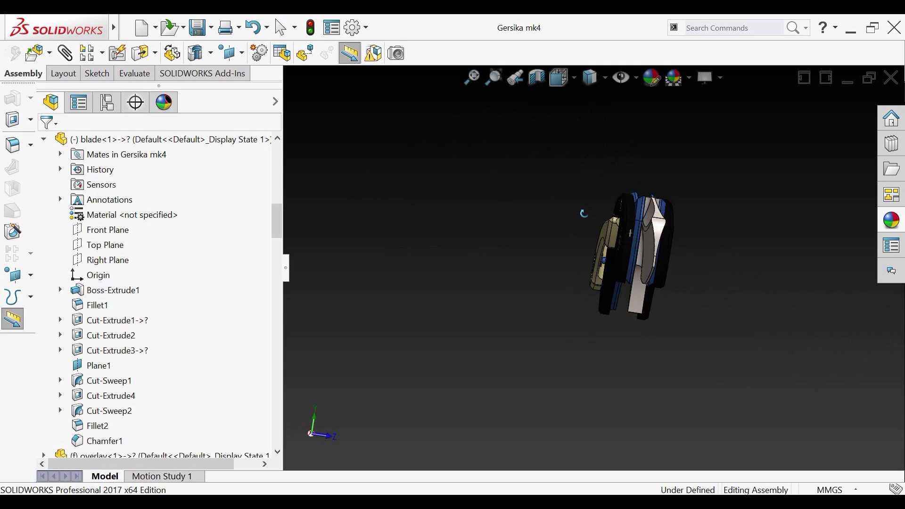
Step: Hide the overlay lockside component and zoom in around the pivot pin
{"action": "left_click", "coordinate": [674, 227]}
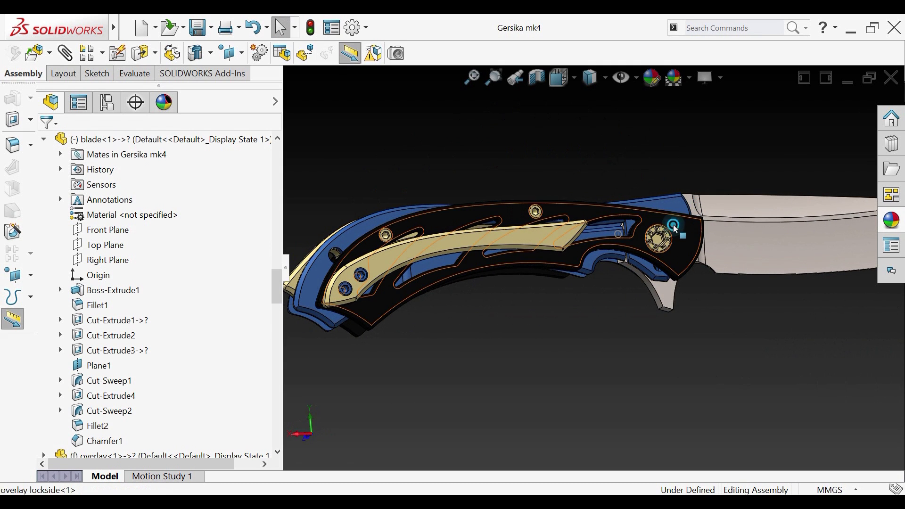
{"action": "left_click", "coordinate": [779, 155]}
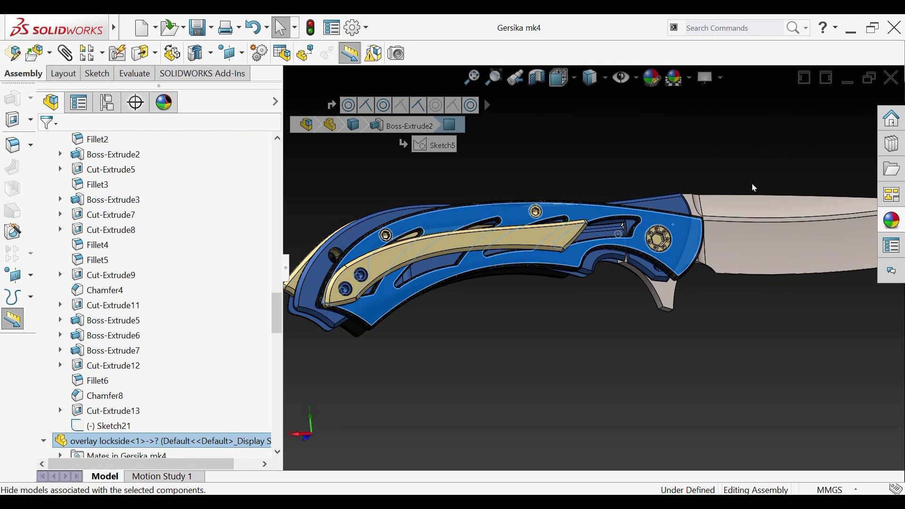
{"action": "scroll", "coordinate": [651, 252], "scroll_direction": "down", "scroll_amount": 5}
{"action": "scroll", "coordinate": [640, 252], "scroll_direction": "down", "scroll_amount": 5}
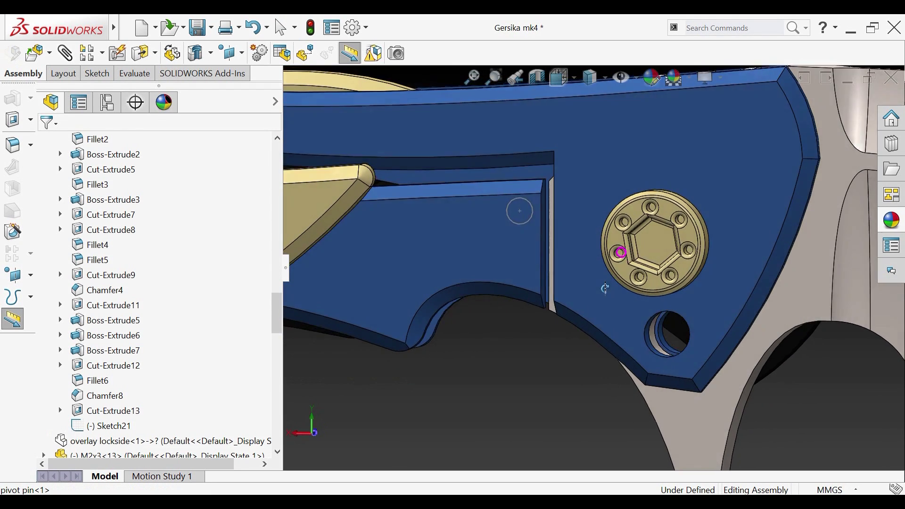
{"action": "middle_click_drag", "start_coordinate": [605, 289], "coordinate": [652, 257]}
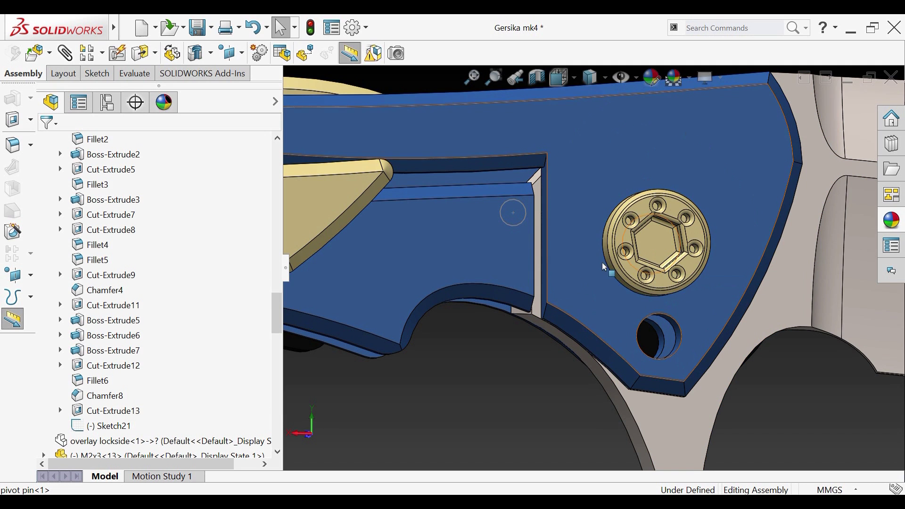
{"action": "scroll", "coordinate": [639, 316], "scroll_direction": "down", "scroll_amount": 5}
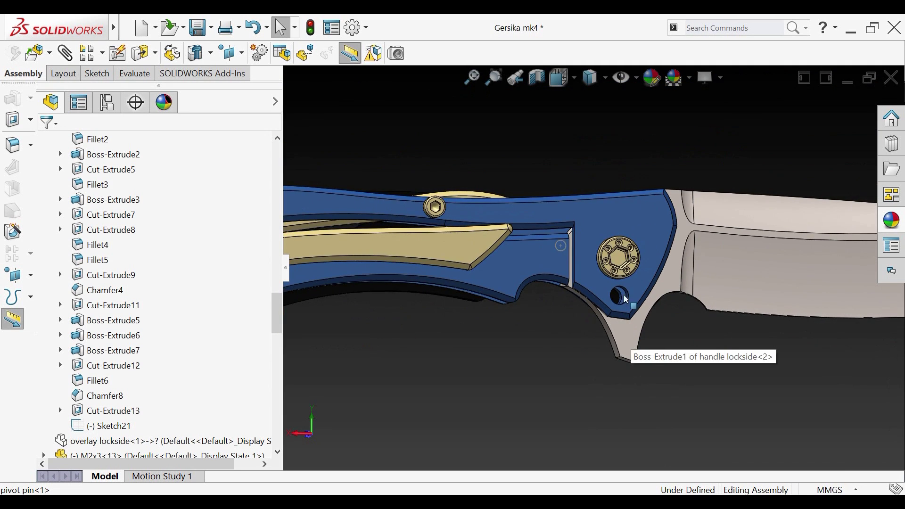
{"action": "scroll", "coordinate": [624, 273], "scroll_direction": "up", "scroll_amount": 4}
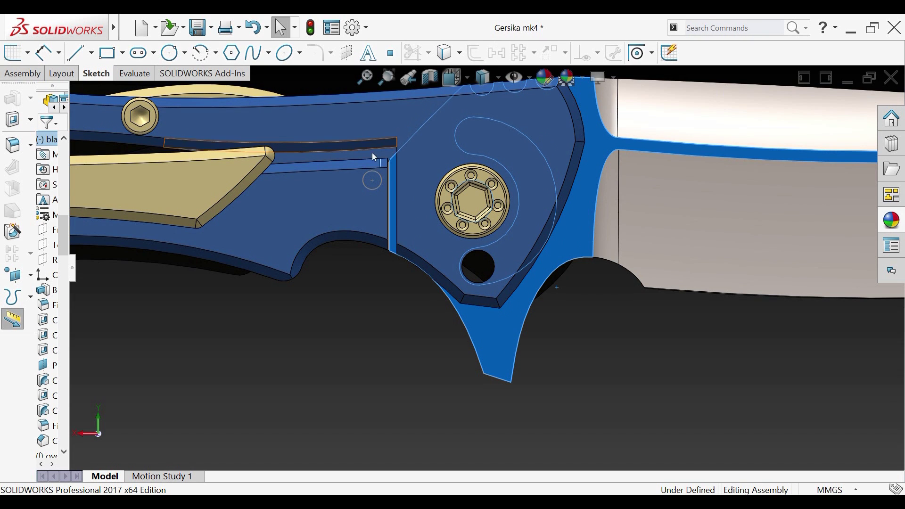
Step: Hide the outer handle component and rotate the blade about the pivot, zooming in closer
{"action": "scroll", "coordinate": [375, 180], "scroll_direction": "down", "scroll_amount": 5}
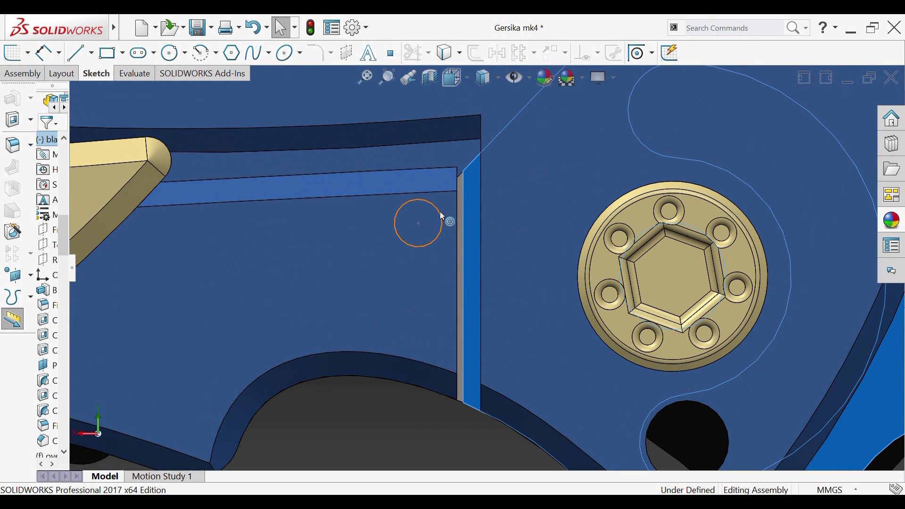
{"action": "scroll", "coordinate": [478, 249], "scroll_direction": "up", "scroll_amount": 4}
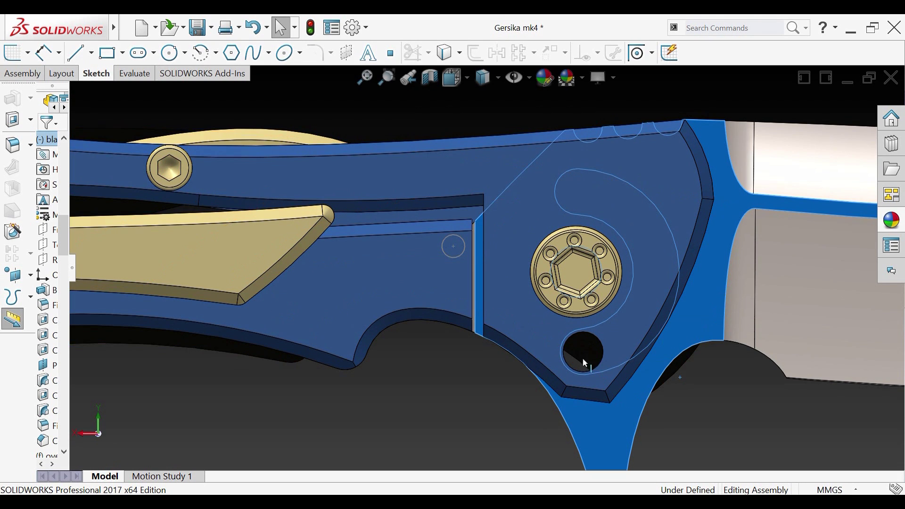
{"action": "left_click", "coordinate": [596, 412]}
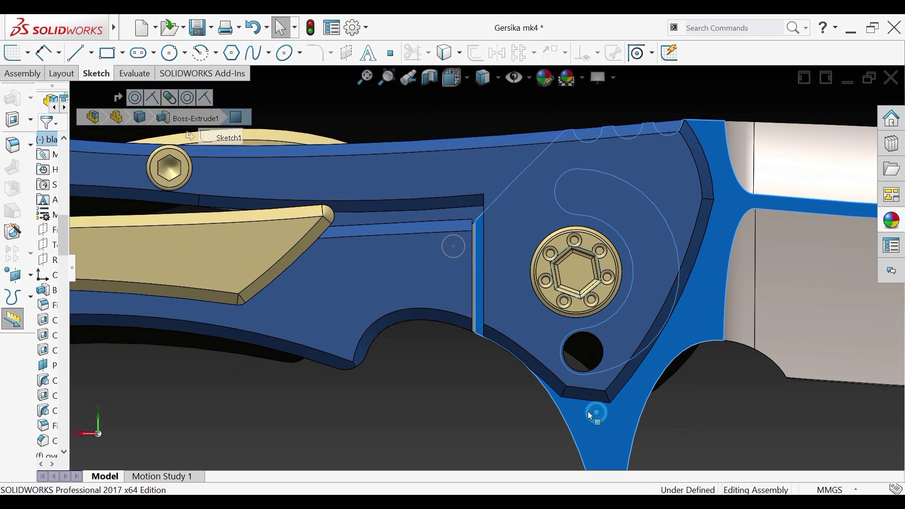
{"action": "key", "text": "Tab"}
{"action": "mouse_move", "coordinate": [434, 249]}
{"action": "left_mouse_down"}
{"action": "mouse_move", "coordinate": [467, 171]}
{"action": "mouse_move", "coordinate": [626, 186]}
{"action": "mouse_move", "coordinate": [513, 175]}
{"action": "mouse_move", "coordinate": [417, 291]}
{"action": "mouse_move", "coordinate": [534, 381]}
{"action": "mouse_move", "coordinate": [663, 378]}
{"action": "left_mouse_up"}
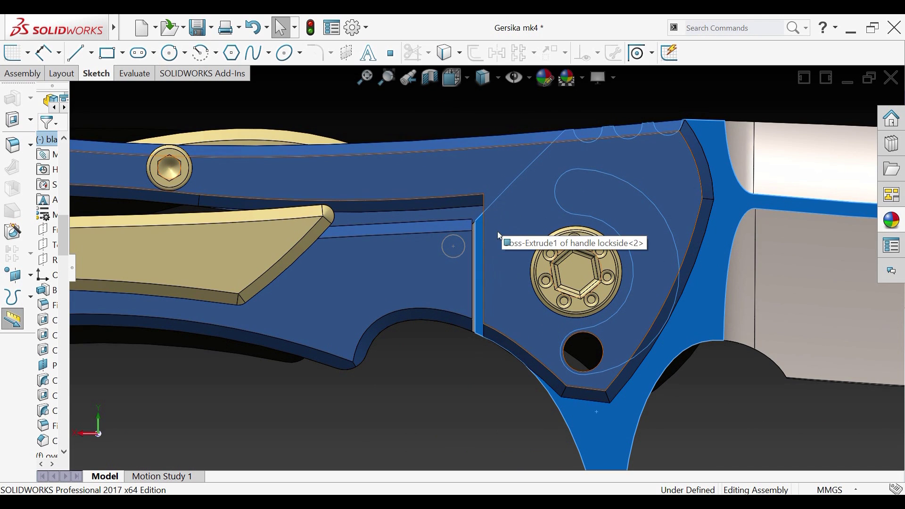
{"action": "scroll", "coordinate": [500, 241], "scroll_direction": "down", "scroll_amount": 3}
{"action": "scroll", "coordinate": [498, 250], "scroll_direction": "down", "scroll_amount": 1}
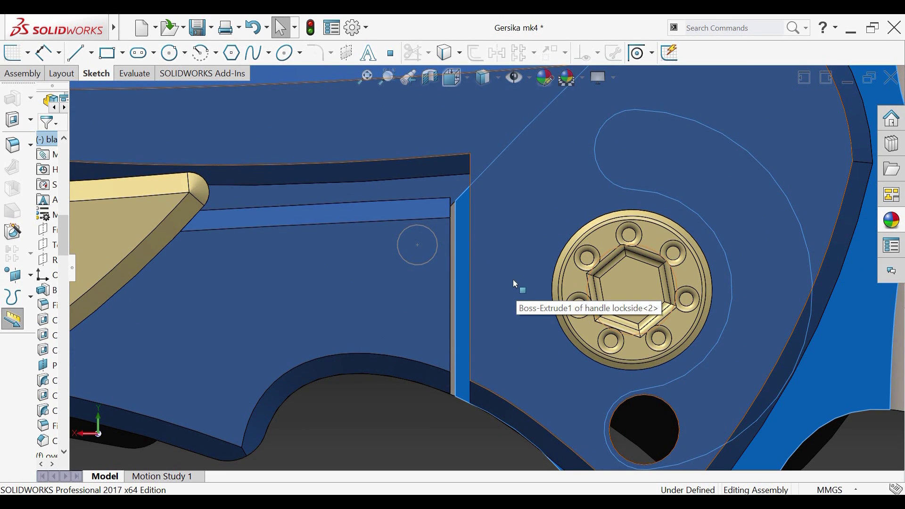
Step: Switch to Gersika mk4.1 and swing its blade back and forth around the pivot nut
{"action": "key", "text": "ctrl+Tab"}
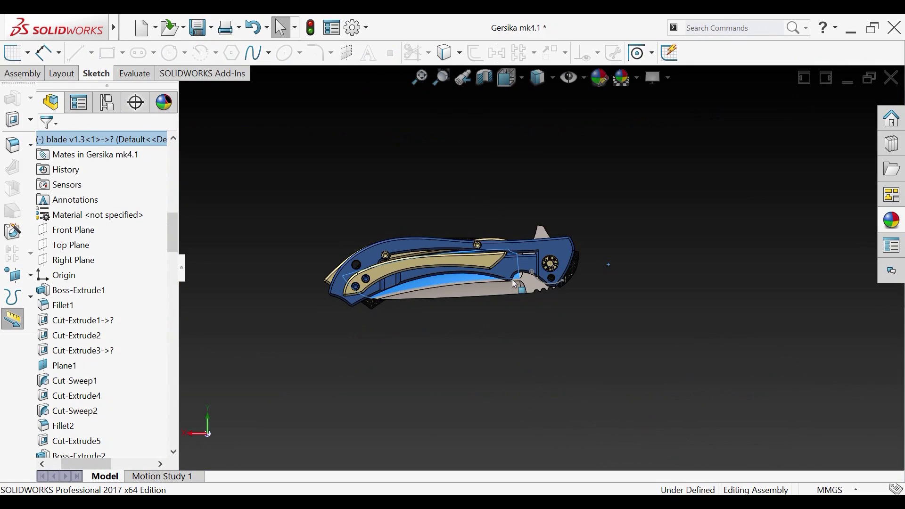
{"action": "scroll", "coordinate": [513, 283], "scroll_direction": "down", "scroll_amount": 8}
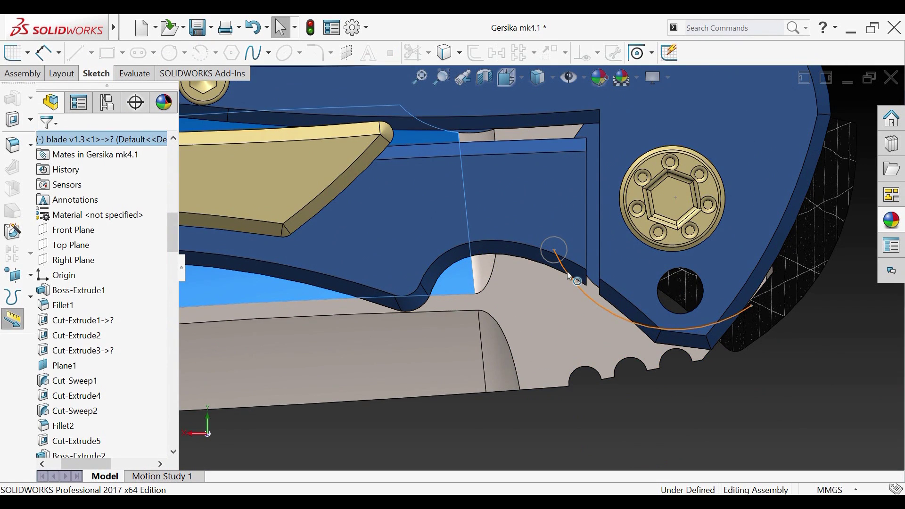
{"action": "mouse_move", "coordinate": [571, 274]}
{"action": "left_mouse_down"}
{"action": "mouse_move", "coordinate": [548, 326]}
{"action": "mouse_move", "coordinate": [668, 356]}
{"action": "mouse_move", "coordinate": [726, 306]}
{"action": "mouse_move", "coordinate": [739, 166]}
{"action": "mouse_move", "coordinate": [723, 148]}
{"action": "mouse_move", "coordinate": [744, 182]}
{"action": "mouse_move", "coordinate": [683, 354]}
{"action": "mouse_move", "coordinate": [585, 352]}
{"action": "mouse_move", "coordinate": [562, 332]}
{"action": "mouse_move", "coordinate": [618, 330]}
{"action": "left_mouse_up"}
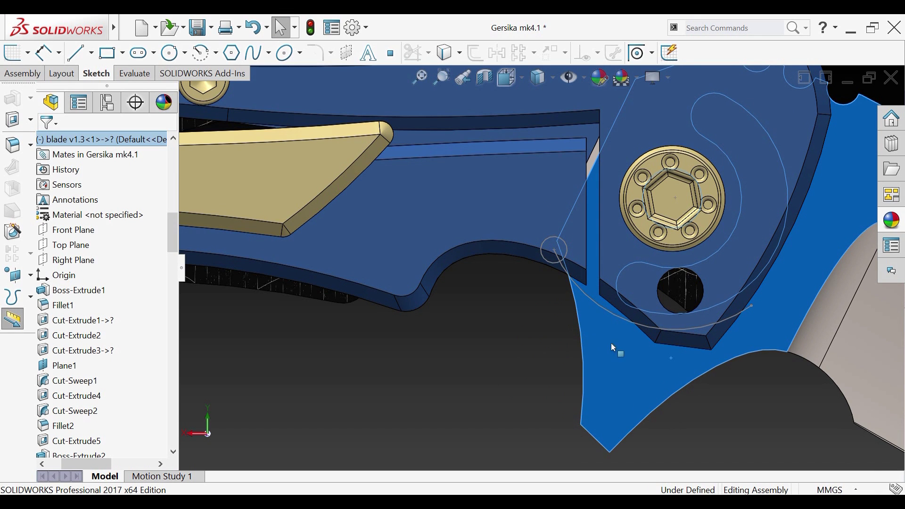
{"action": "mouse_move", "coordinate": [604, 355]}
{"action": "left_mouse_down"}
{"action": "mouse_move", "coordinate": [493, 274]}
{"action": "mouse_move", "coordinate": [476, 246]}
{"action": "mouse_move", "coordinate": [501, 292]}
{"action": "mouse_move", "coordinate": [580, 319]}
{"action": "mouse_move", "coordinate": [616, 318]}
{"action": "mouse_move", "coordinate": [644, 303]}
{"action": "mouse_move", "coordinate": [576, 242]}
{"action": "mouse_move", "coordinate": [608, 281]}
{"action": "mouse_move", "coordinate": [645, 267]}
{"action": "mouse_move", "coordinate": [619, 274]}
{"action": "left_mouse_up"}
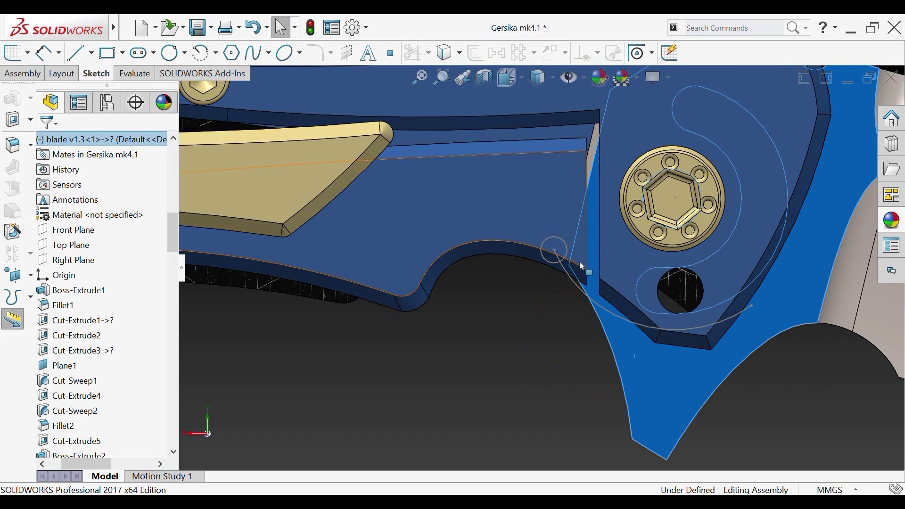
{"action": "left_click_drag", "start_coordinate": [652, 366], "coordinate": [659, 319]}
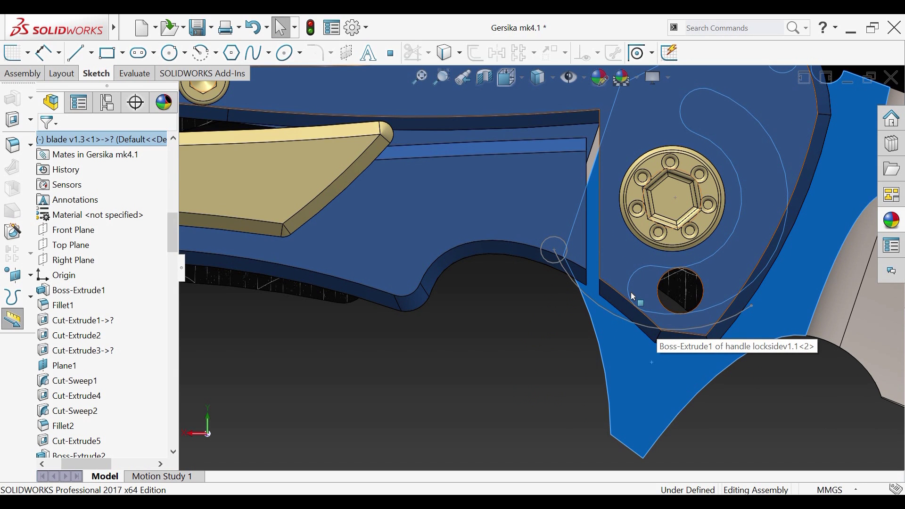
{"action": "key", "text": "ctrl+Tab"}
{"action": "key", "text": "ctrl+Tab"}
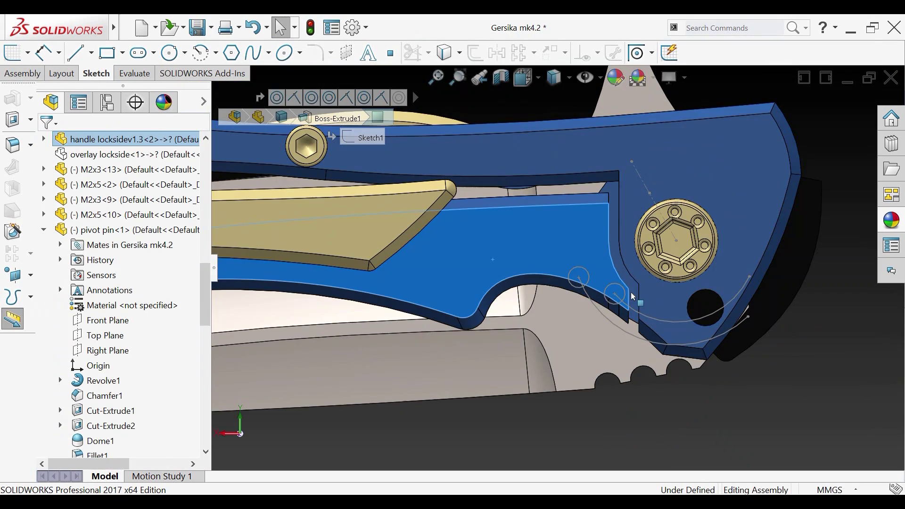
Step: Zoom in on the pivot and rotate the blade so its tang sits beside the two detent circles
{"action": "scroll", "coordinate": [636, 297], "scroll_direction": "up", "scroll_amount": 3}
{"action": "scroll", "coordinate": [570, 286], "scroll_direction": "down", "scroll_amount": 5}
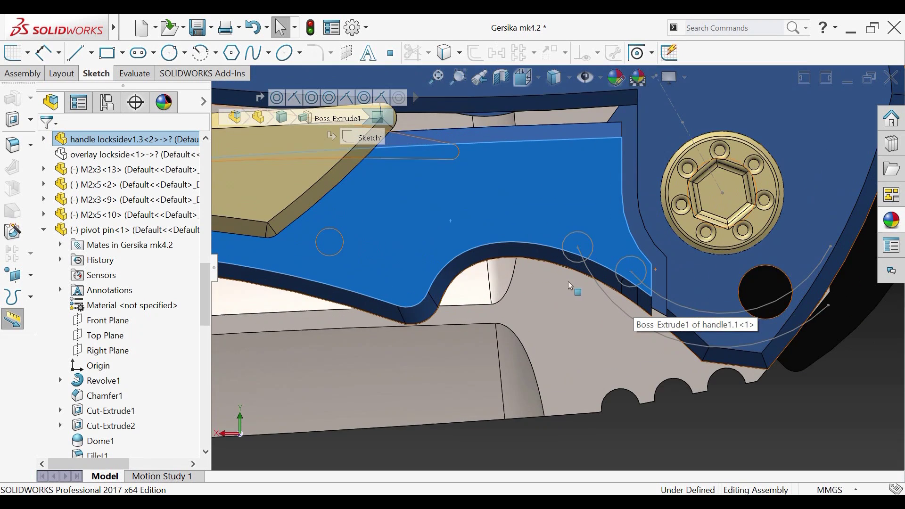
{"action": "scroll", "coordinate": [445, 217], "scroll_direction": "up", "scroll_amount": 3}
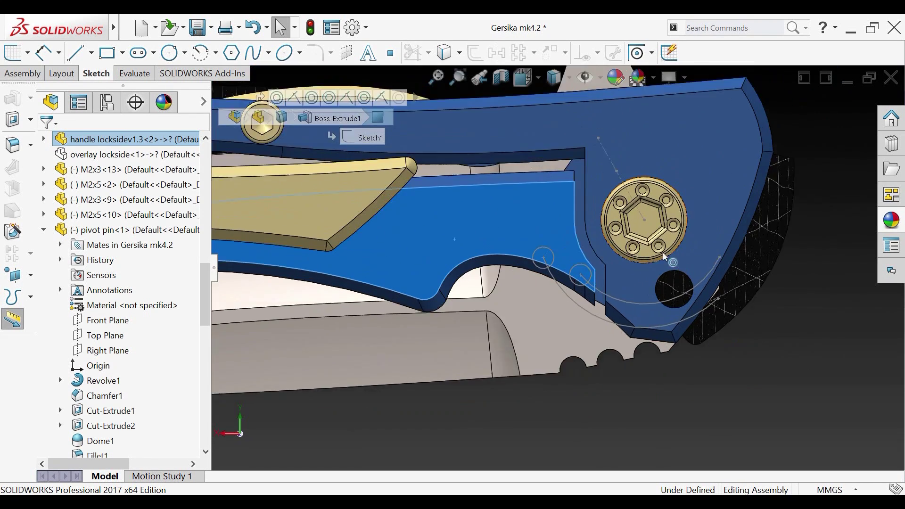
{"action": "scroll", "coordinate": [540, 210], "scroll_direction": "down", "scroll_amount": 3}
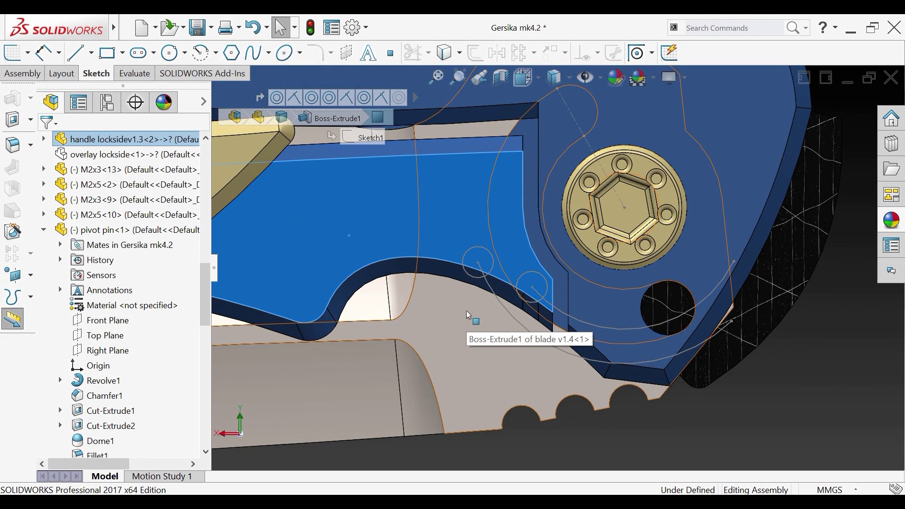
{"action": "scroll", "coordinate": [473, 269], "scroll_direction": "down", "scroll_amount": 2}
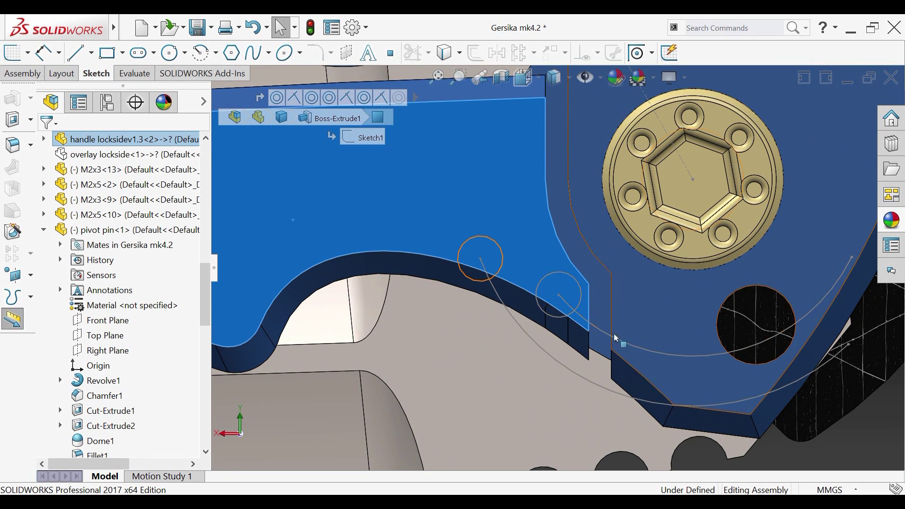
{"action": "left_click", "coordinate": [464, 366]}
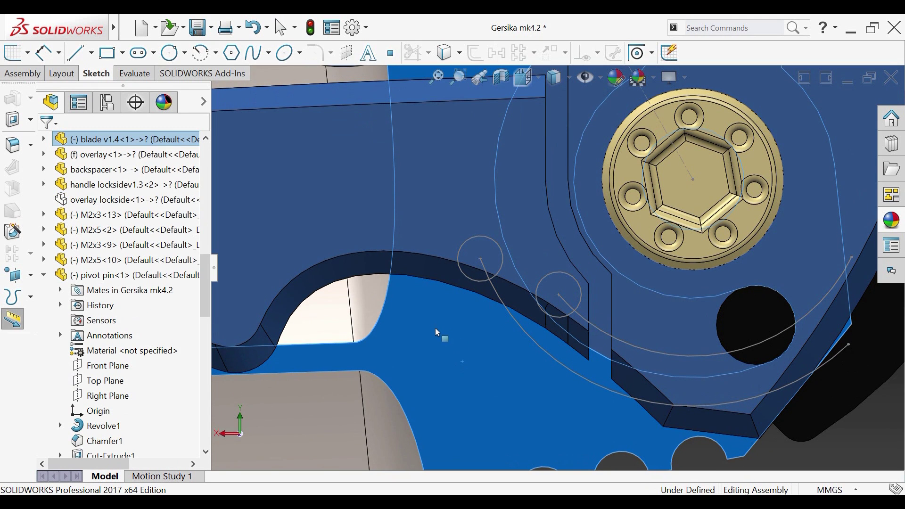
{"action": "left_click_drag", "start_coordinate": [446, 359], "coordinate": [571, 324]}
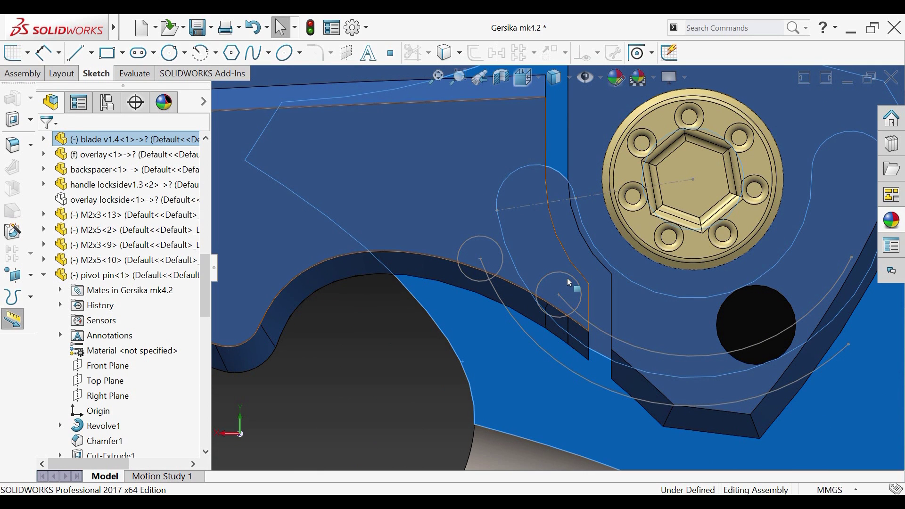
{"action": "scroll", "coordinate": [567, 283], "scroll_direction": "down", "scroll_amount": 2}
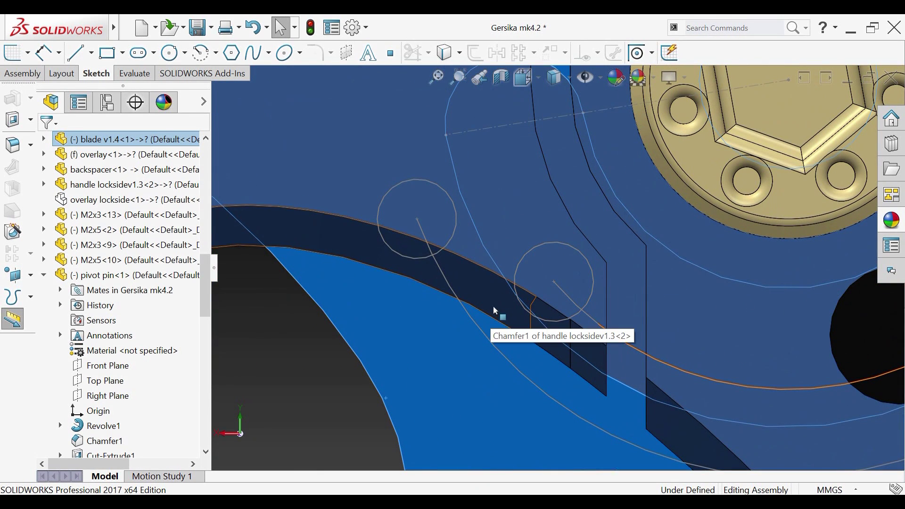
{"action": "scroll", "coordinate": [552, 226], "scroll_direction": "up", "scroll_amount": 2}
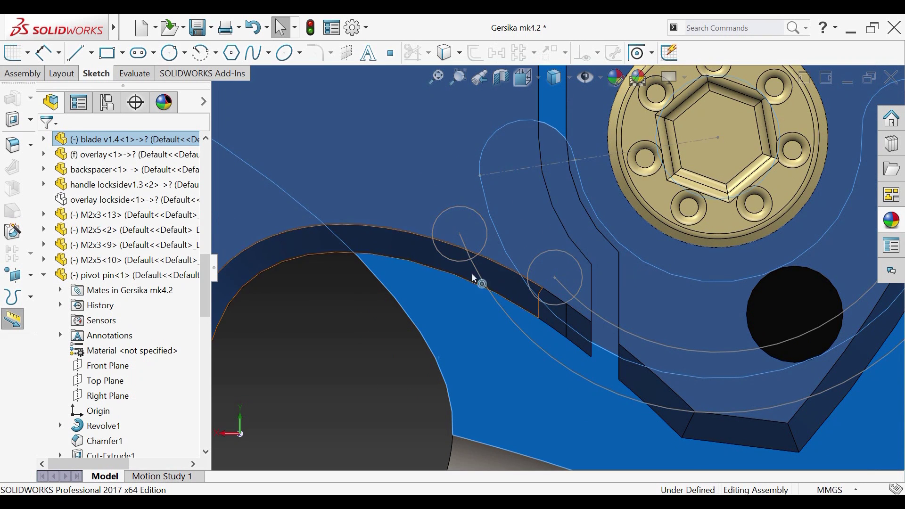
{"action": "mouse_move", "coordinate": [448, 316]}
{"action": "left_mouse_down"}
{"action": "mouse_move", "coordinate": [462, 338]}
{"action": "mouse_move", "coordinate": [598, 414]}
{"action": "left_mouse_up"}
{"action": "scroll", "coordinate": [557, 283], "scroll_direction": "up", "scroll_amount": 3}
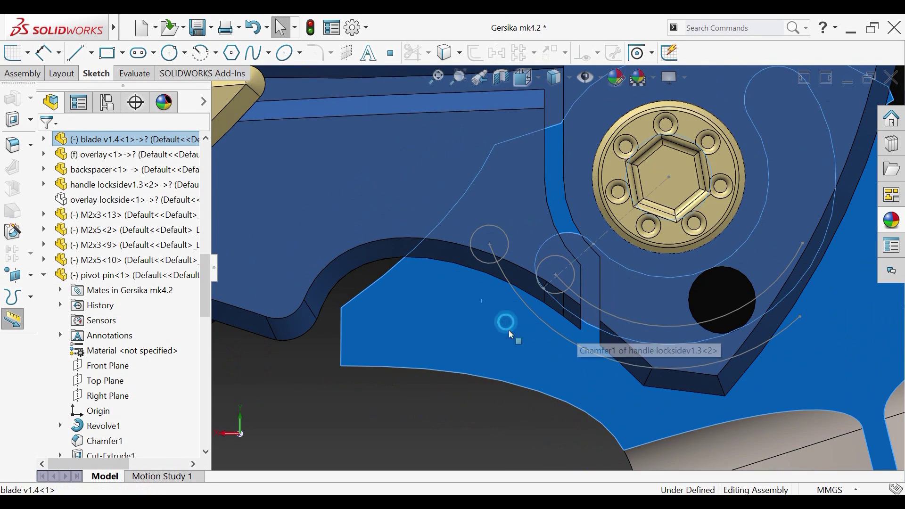
Step: Turn the blade clockwise about the pivot in three moves until it reaches the fully open position
{"action": "mouse_move", "coordinate": [526, 348]}
{"action": "left_mouse_down"}
{"action": "mouse_move", "coordinate": [563, 367]}
{"action": "mouse_move", "coordinate": [565, 306]}
{"action": "left_mouse_up"}
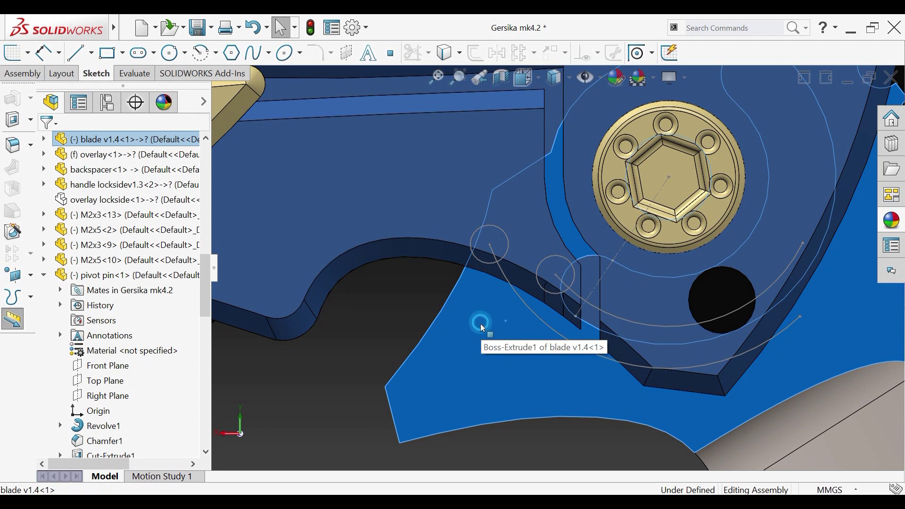
{"action": "mouse_move", "coordinate": [480, 324]}
{"action": "left_mouse_down"}
{"action": "mouse_move", "coordinate": [495, 343]}
{"action": "mouse_move", "coordinate": [546, 368]}
{"action": "left_mouse_up"}
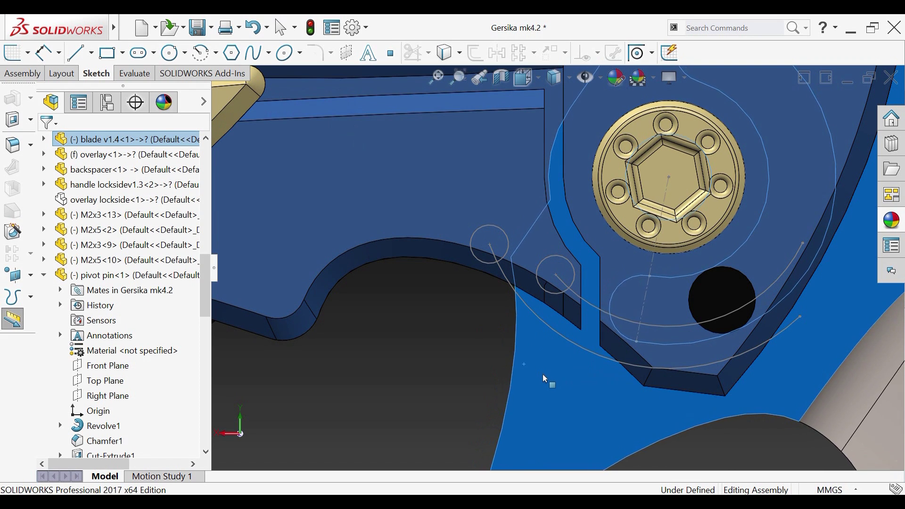
{"action": "left_click_drag", "start_coordinate": [564, 384], "coordinate": [673, 400]}
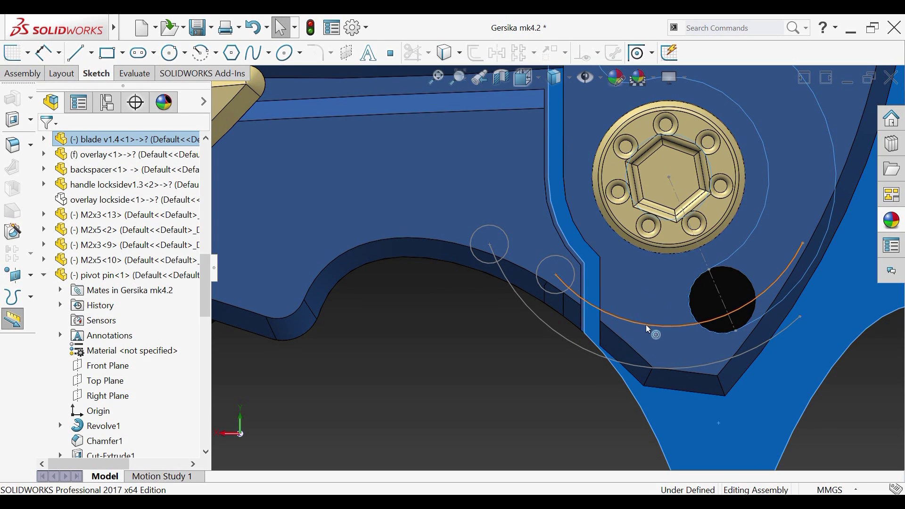
Step: Zoom to fit the whole knife and fold the blade closed into the handle
{"action": "key", "text": "f"}
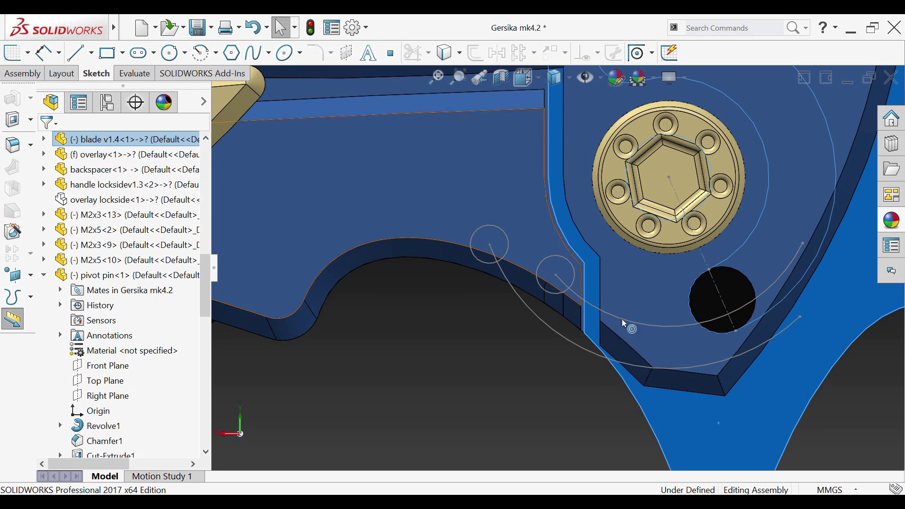
{"action": "scroll", "coordinate": [570, 270], "scroll_direction": "up", "scroll_amount": 5}
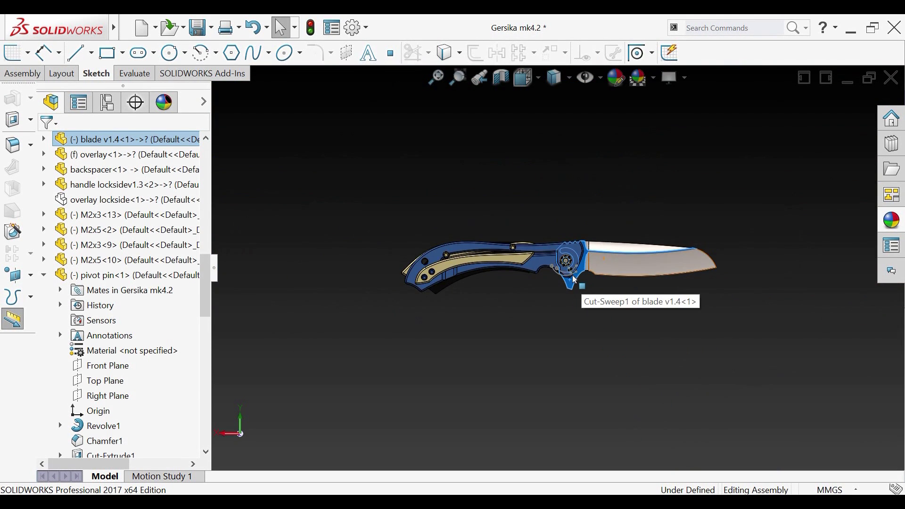
{"action": "scroll", "coordinate": [570, 270], "scroll_direction": "down", "scroll_amount": 5}
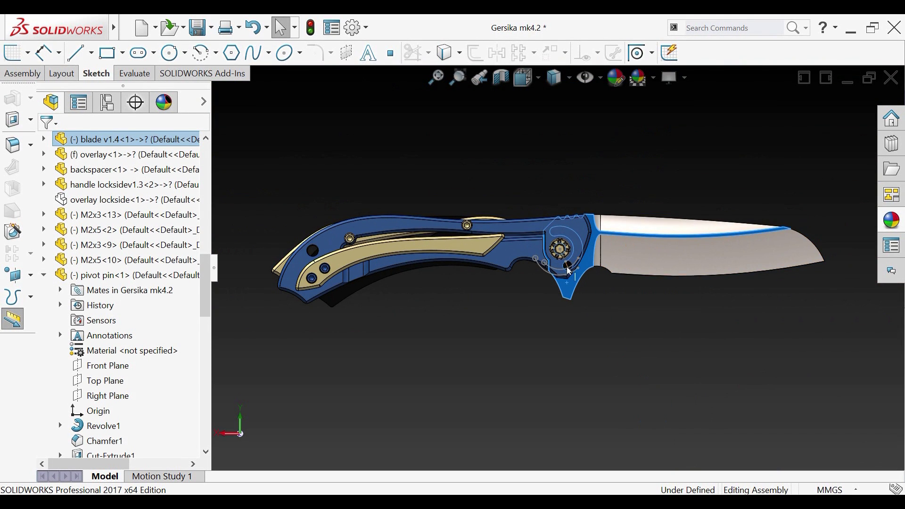
{"action": "left_click_drag", "start_coordinate": [641, 253], "coordinate": [436, 267]}
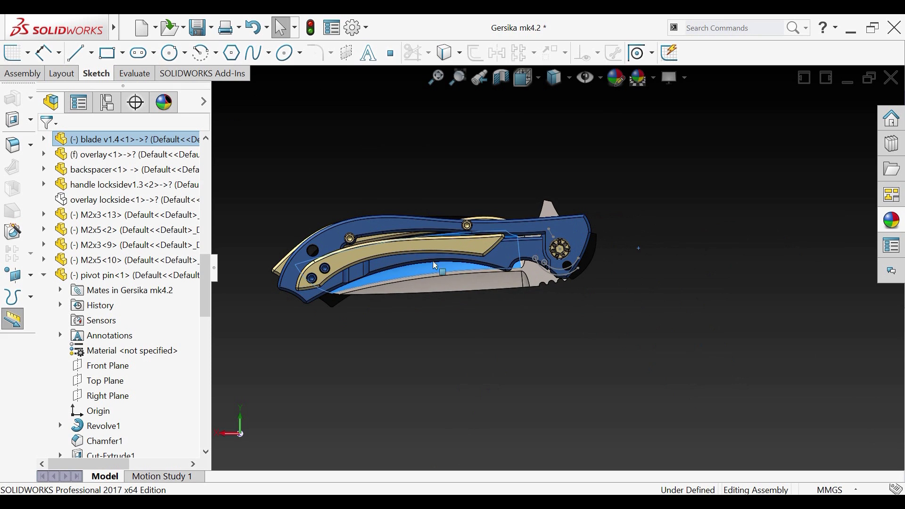
{"action": "scroll", "coordinate": [531, 278], "scroll_direction": "down", "scroll_amount": 6}
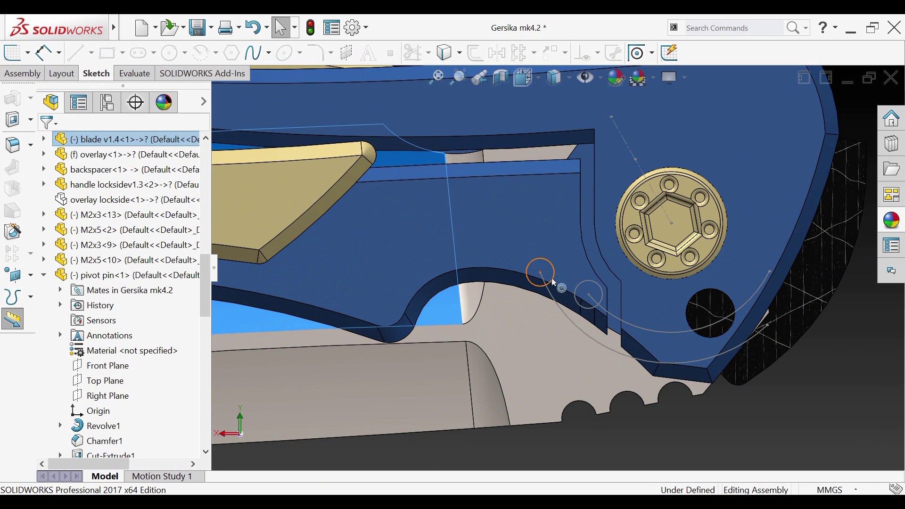
Step: Swing the blade back open around the pivot and clear the blade selection
{"action": "left_click", "coordinate": [516, 297]}
{"action": "left_click_drag", "start_coordinate": [514, 298], "coordinate": [503, 339]}
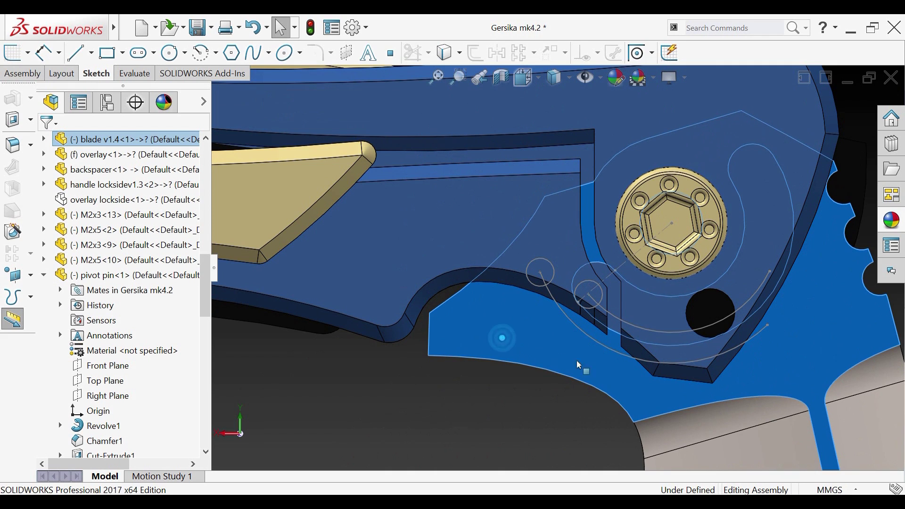
{"action": "left_click_drag", "start_coordinate": [579, 363], "coordinate": [742, 258]}
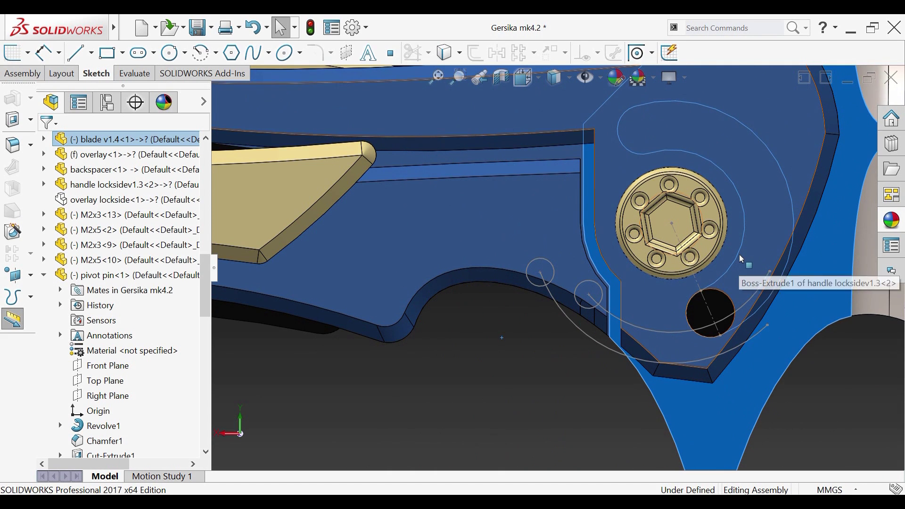
{"action": "scroll", "coordinate": [733, 261], "scroll_direction": "up", "scroll_amount": 3}
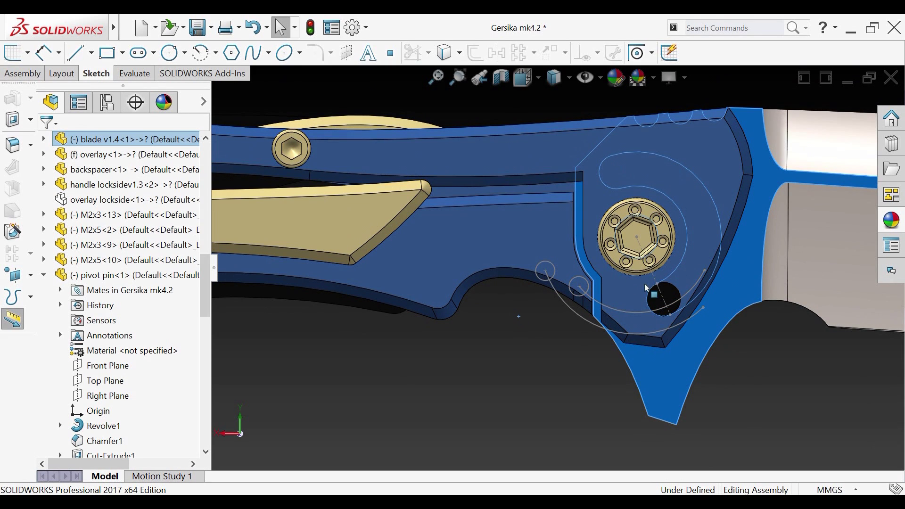
{"action": "scroll", "coordinate": [647, 314], "scroll_direction": "up", "scroll_amount": 1}
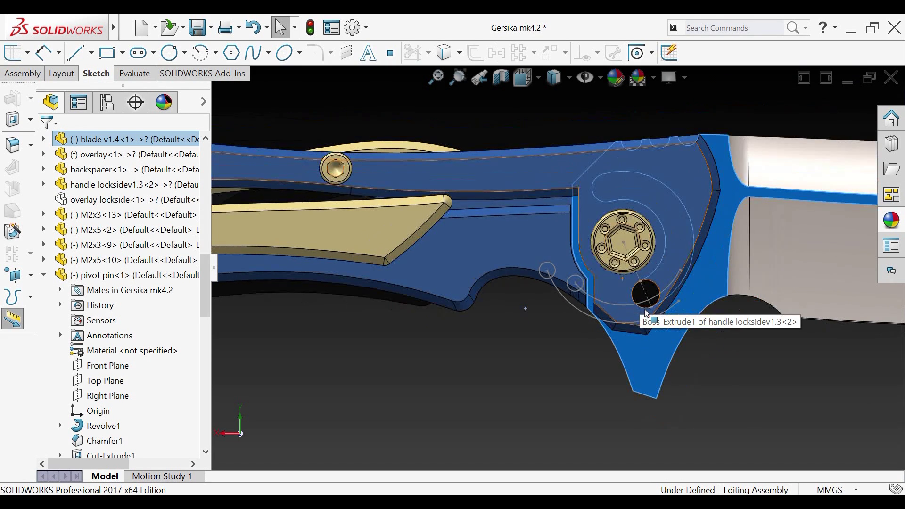
{"action": "scroll", "coordinate": [584, 287], "scroll_direction": "down", "scroll_amount": 2}
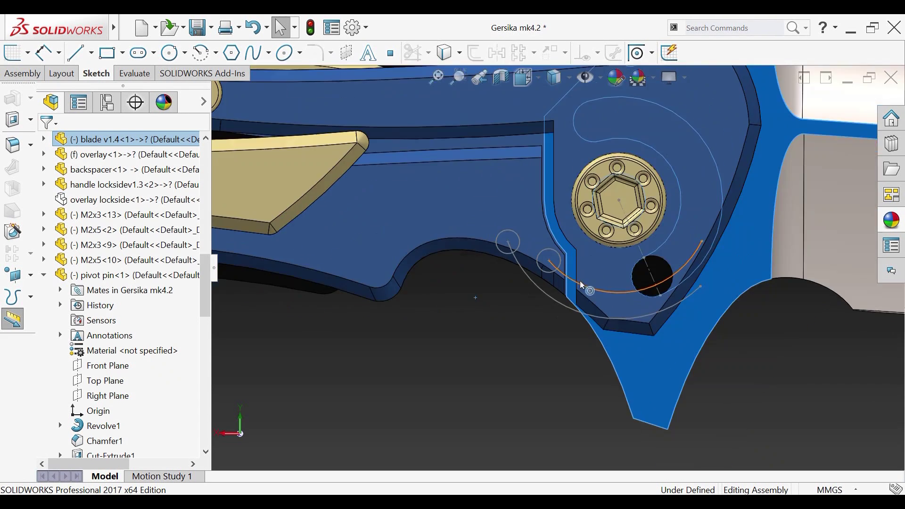
{"action": "scroll", "coordinate": [568, 282], "scroll_direction": "up", "scroll_amount": 3}
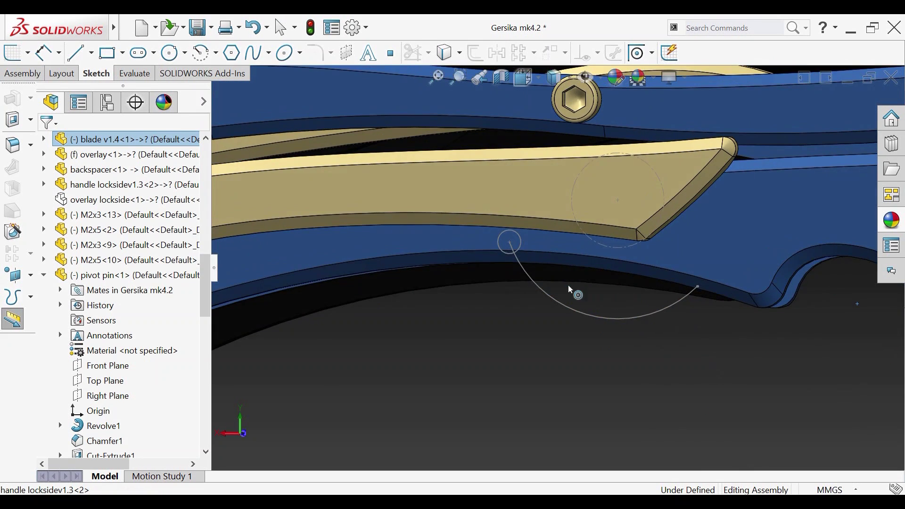
{"action": "scroll", "coordinate": [595, 259], "scroll_direction": "down", "scroll_amount": 8}
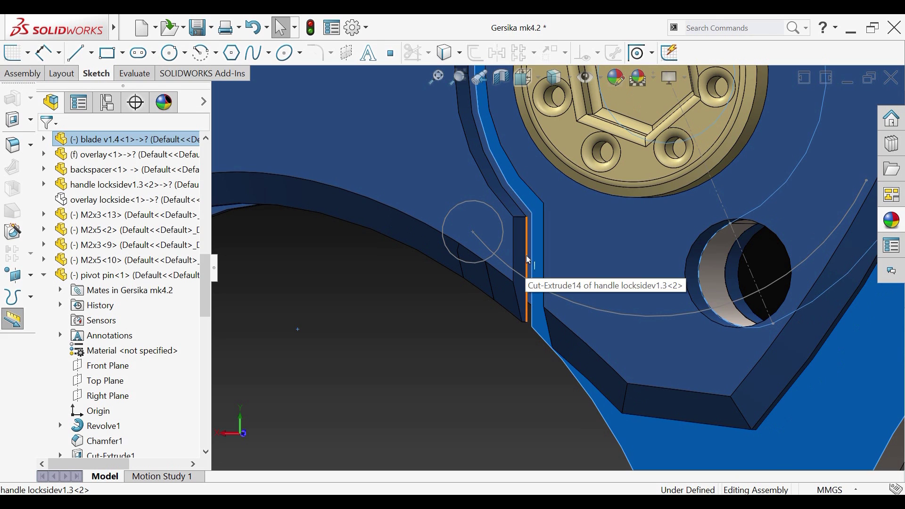
{"action": "left_click", "coordinate": [529, 260]}
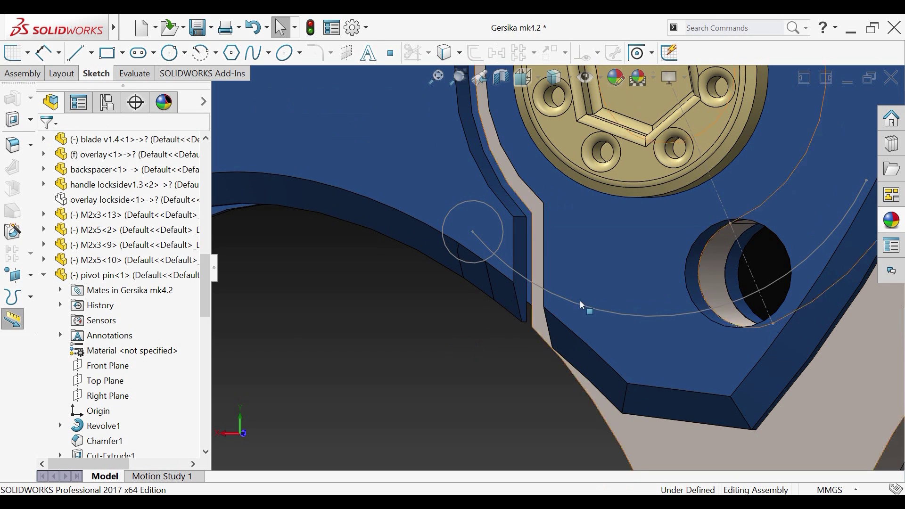
{"action": "scroll", "coordinate": [592, 282], "scroll_direction": "up", "scroll_amount": 5}
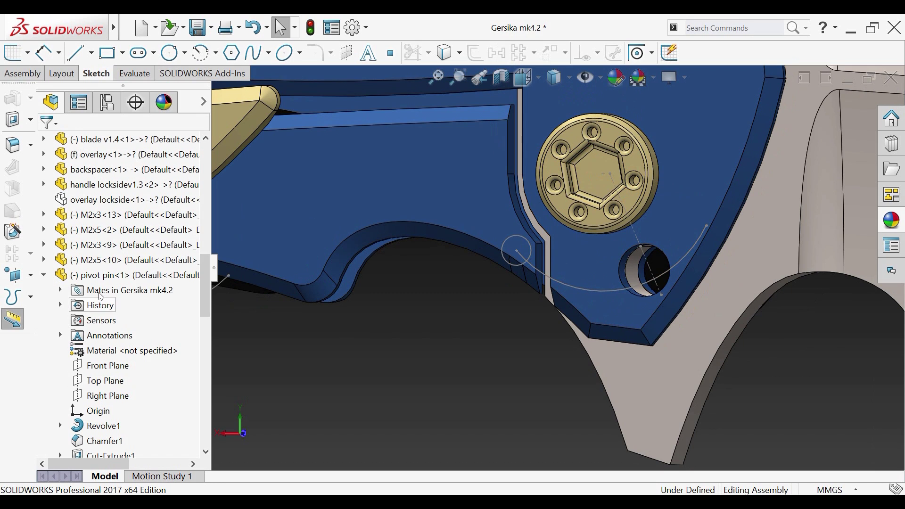
{"action": "right_click", "coordinate": [86, 185]}
Step: Show the overlay lockside<1> component again and zoom out to the whole knife
{"action": "left_click", "coordinate": [86, 200]}
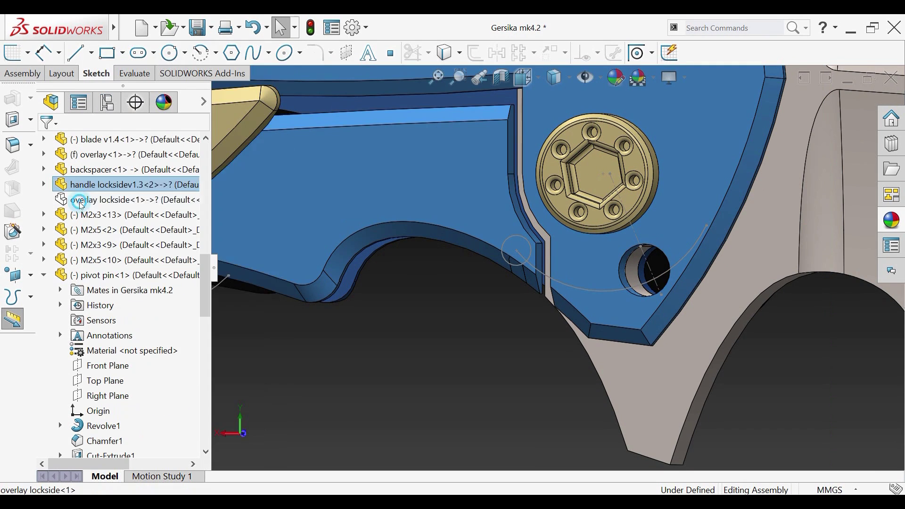
{"action": "right_click", "coordinate": [114, 200]}
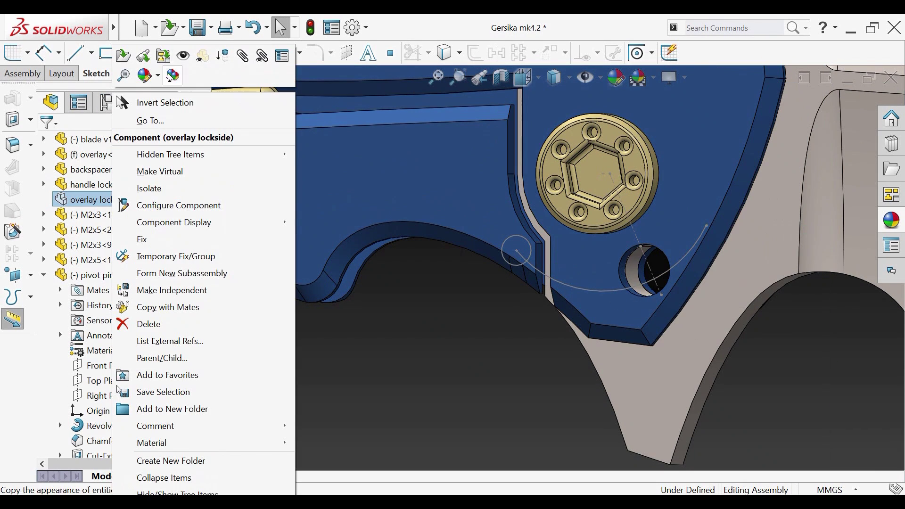
{"action": "left_click", "coordinate": [183, 57]}
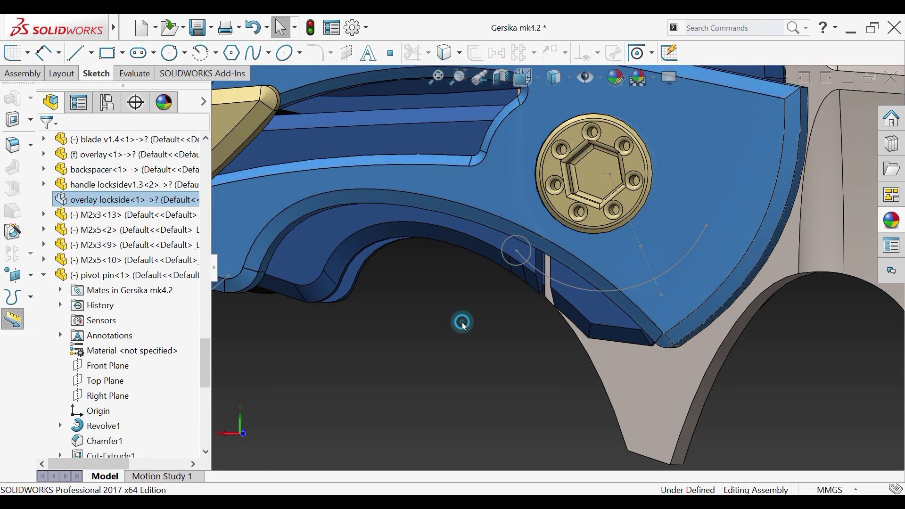
{"action": "scroll", "coordinate": [464, 283], "scroll_direction": "up", "scroll_amount": 5}
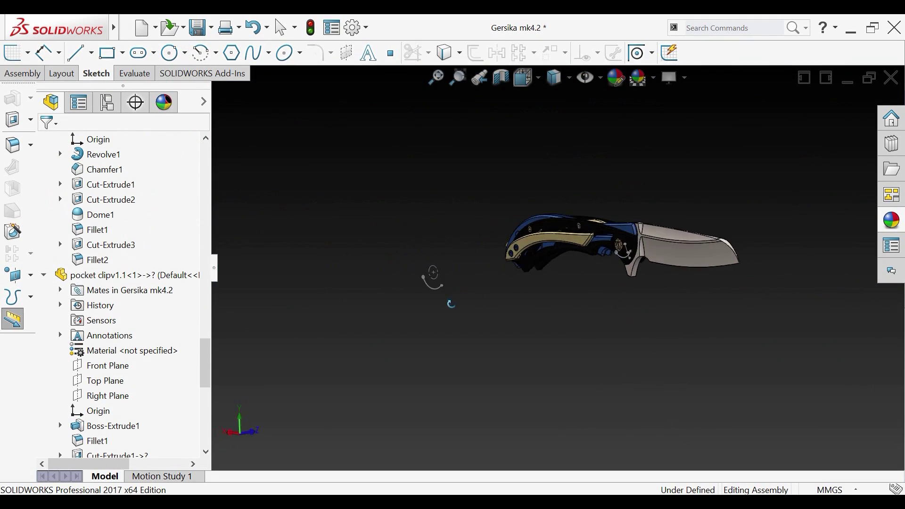